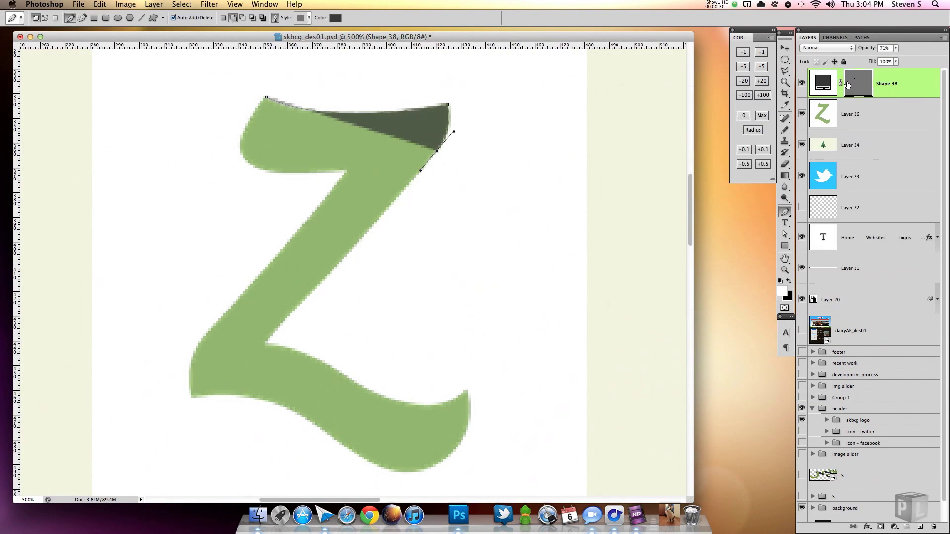
# Step: Add curved anchors along the Z's lower edge, right tail and bottom-left corner
pyautogui.moveTo(398, 421); pyautogui.dragTo(387, 402)
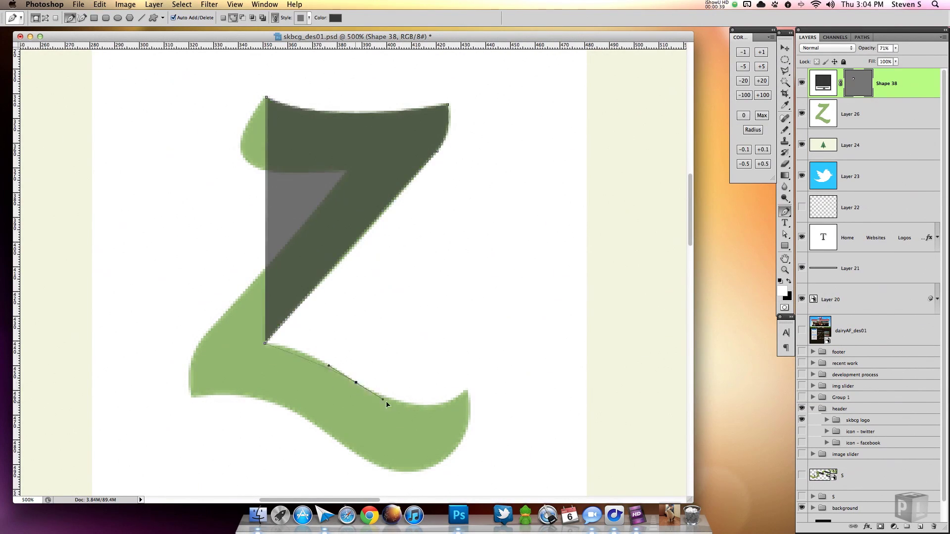
pyautogui.moveTo(466, 388); pyautogui.dragTo(479, 379)
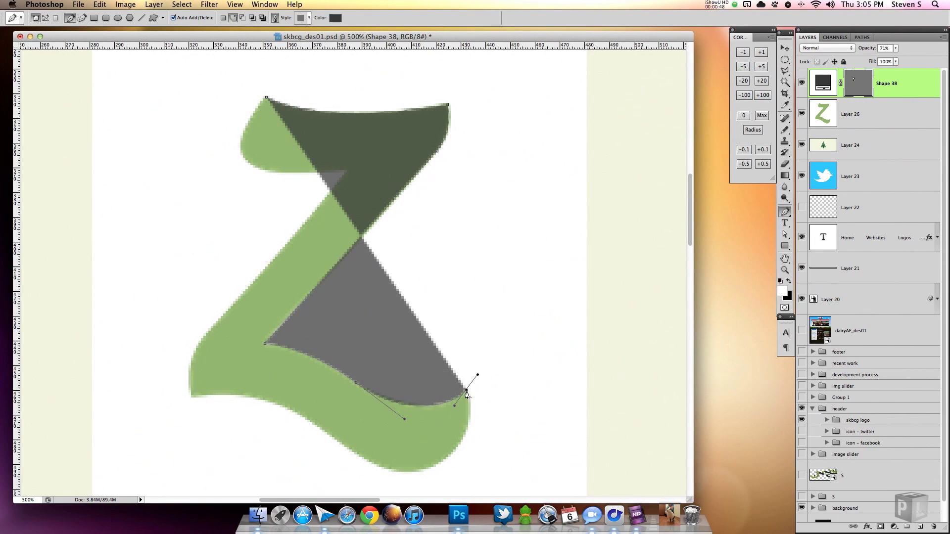
pyautogui.moveTo(350, 481); pyautogui.dragTo(346, 490)
pyautogui.moveTo(232, 395); pyautogui.dragTo(163, 388)
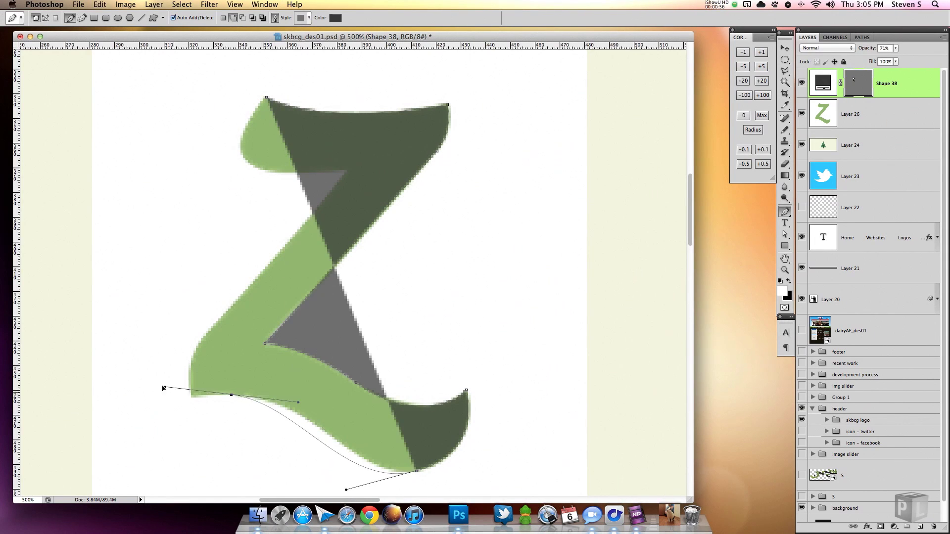
pyautogui.moveTo(345, 489); pyautogui.dragTo(353, 489)
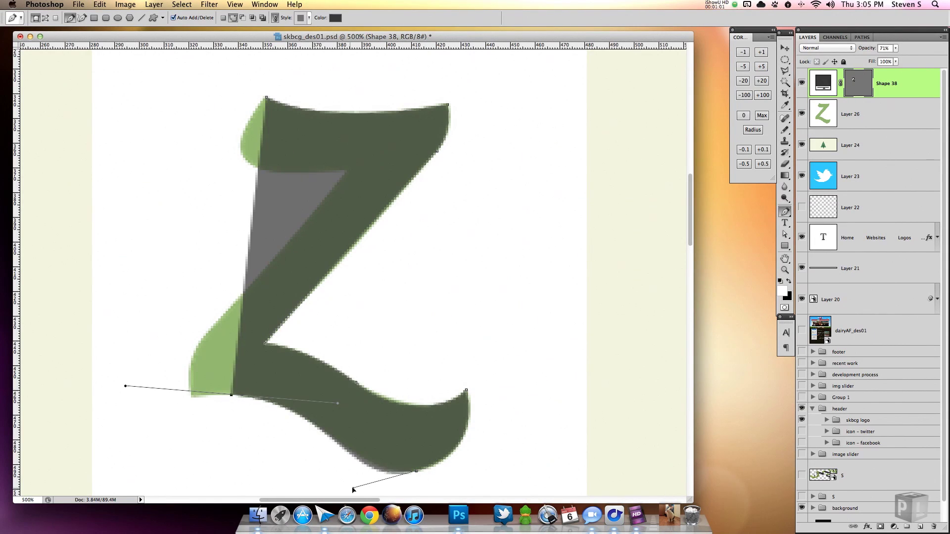
# Step: Close the Z outline with a curve matching the top, then hide the traced shape
pyautogui.click(192, 397)
pyautogui.click(345, 171)
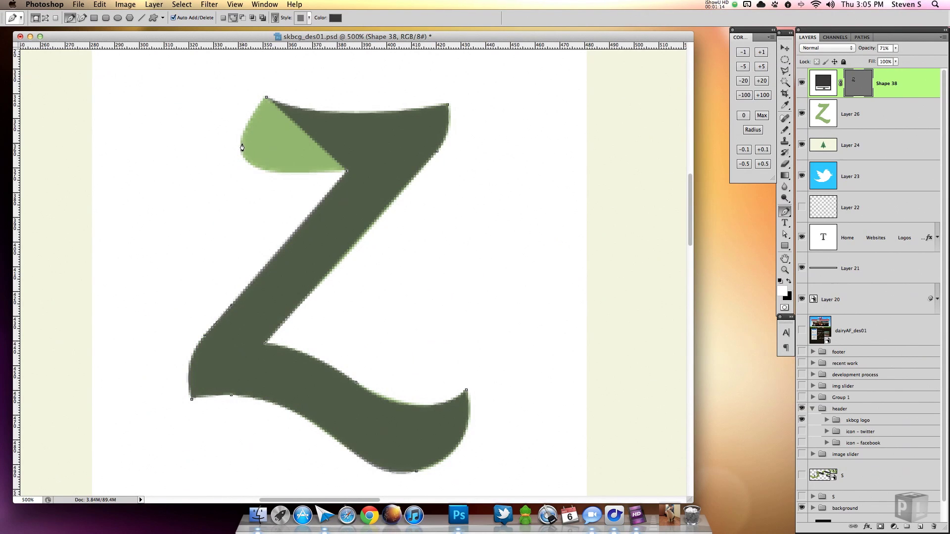
pyautogui.moveTo(266, 97); pyautogui.dragTo(296, 62)
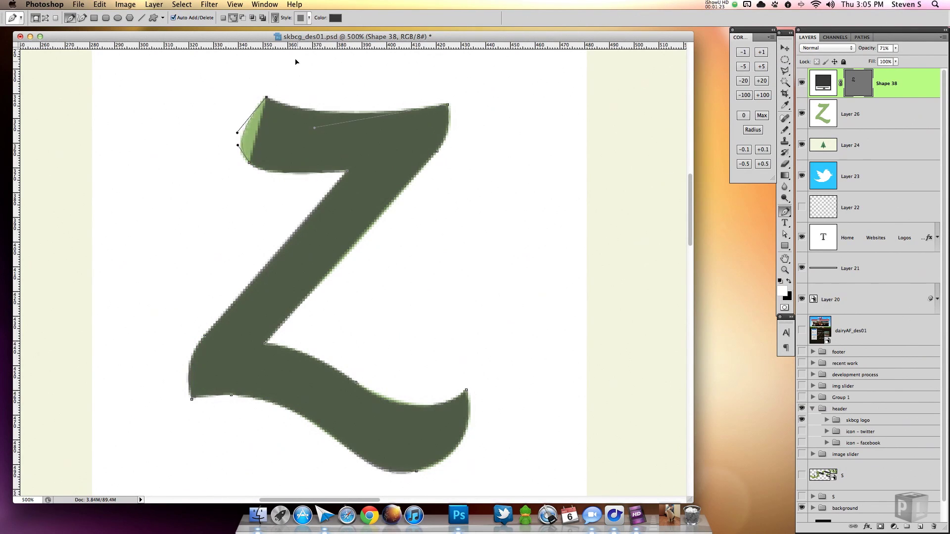
pyautogui.click(802, 113)
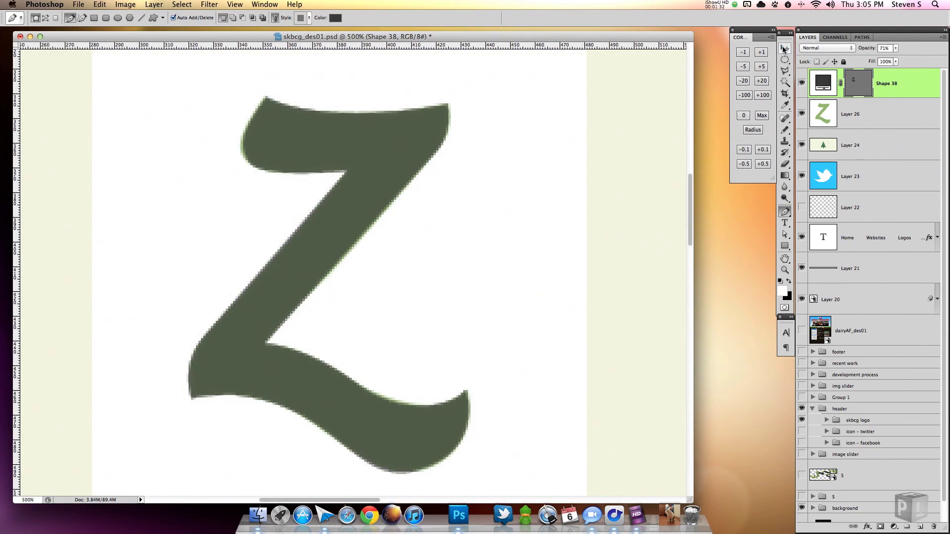
pyautogui.press('v')
# Step: Hide the green Z and draw a black square over the Forrst tree's canopy
pyautogui.click(851, 145)
pyautogui.moveTo(191, 319)
pyautogui.mouseDown()
pyautogui.moveTo(405, 280)
pyautogui.moveTo(379, 272)
pyautogui.mouseUp()
pyautogui.hotkey('ctrl', '-')
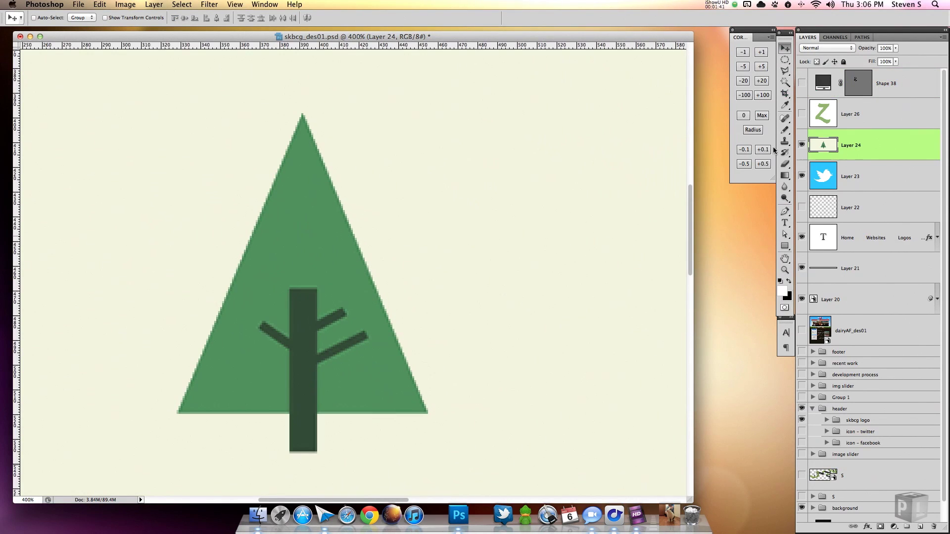
pyautogui.press('u')
pyautogui.hotkey('alt', ']')
pyautogui.hotkey('ctrl', 'shift', 'alt', 'n')
pyautogui.press('d')
pyautogui.moveTo(428, 414); pyautogui.dragTo(116, 161)
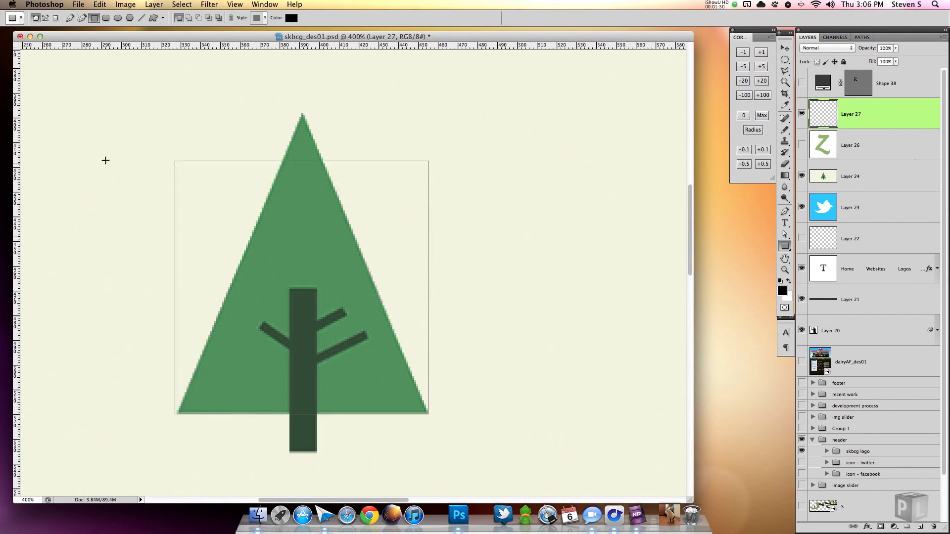
pyautogui.hotkey('ctrl', 'z')
pyautogui.moveTo(177, 413); pyautogui.dragTo(592, 163)
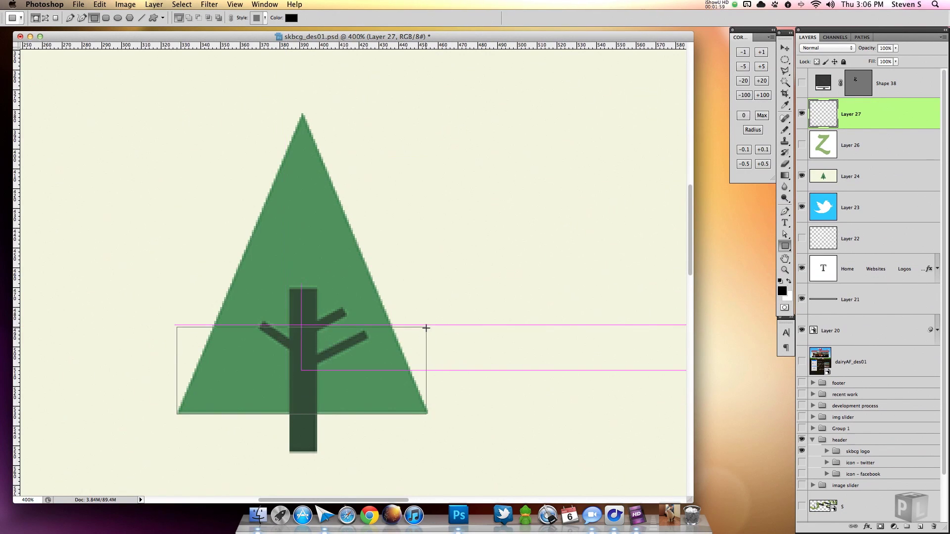
# Step: Rotate the square 45° and delete its bottom anchor, aligning the triangle to the tree
pyautogui.hotkey('ctrl', 't')
pyautogui.moveTo(435, 435); pyautogui.dragTo(439, 290)
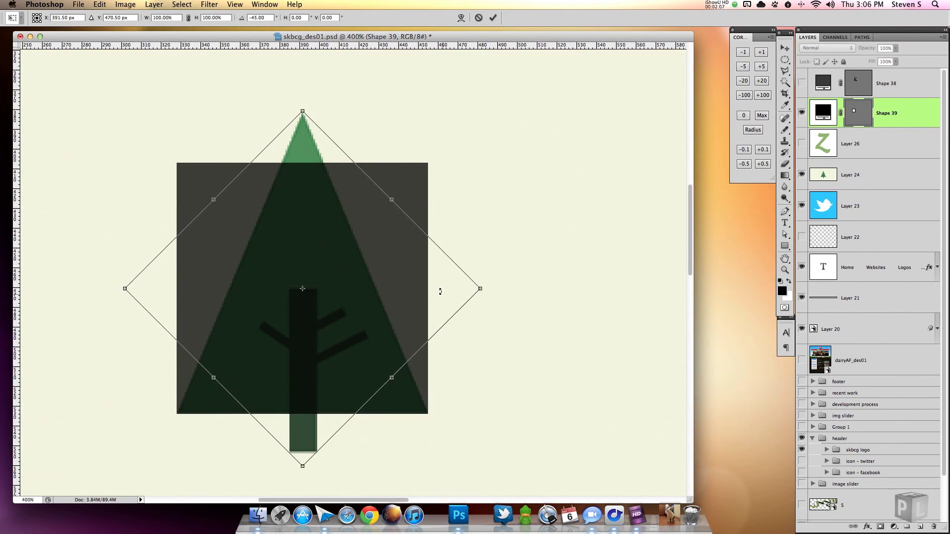
pyautogui.press('Return')
pyautogui.press('p')
pyautogui.moveTo(786, 211); pyautogui.dragTo(854, 238)
pyautogui.click(302, 465)
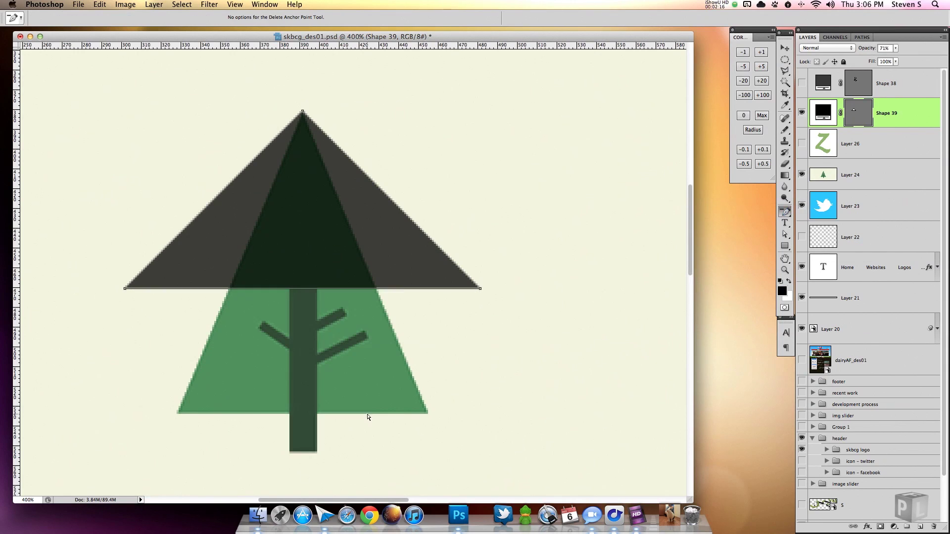
pyautogui.moveTo(481, 289)
pyautogui.mouseDown()
pyautogui.moveTo(481, 413)
pyautogui.moveTo(441, 414)
pyautogui.mouseUp()
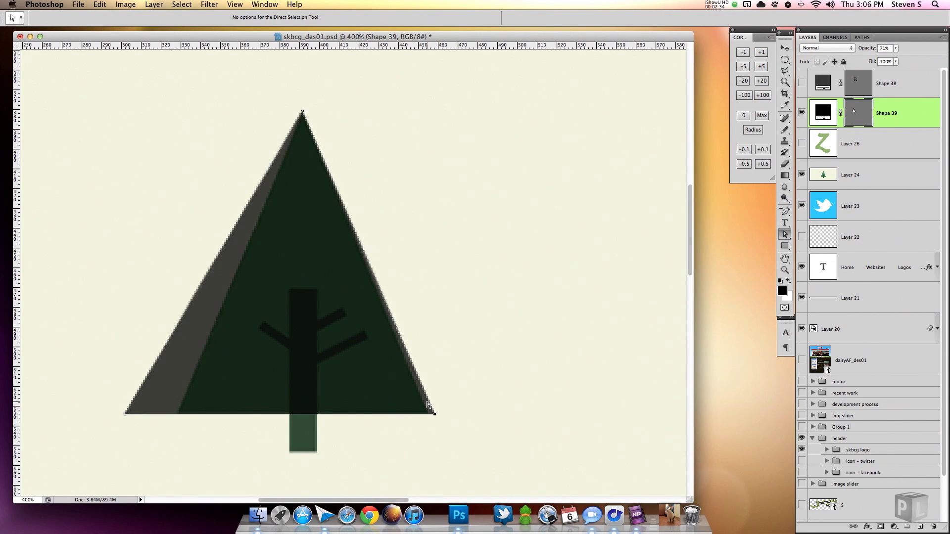
pyautogui.moveTo(125, 413); pyautogui.dragTo(165, 414)
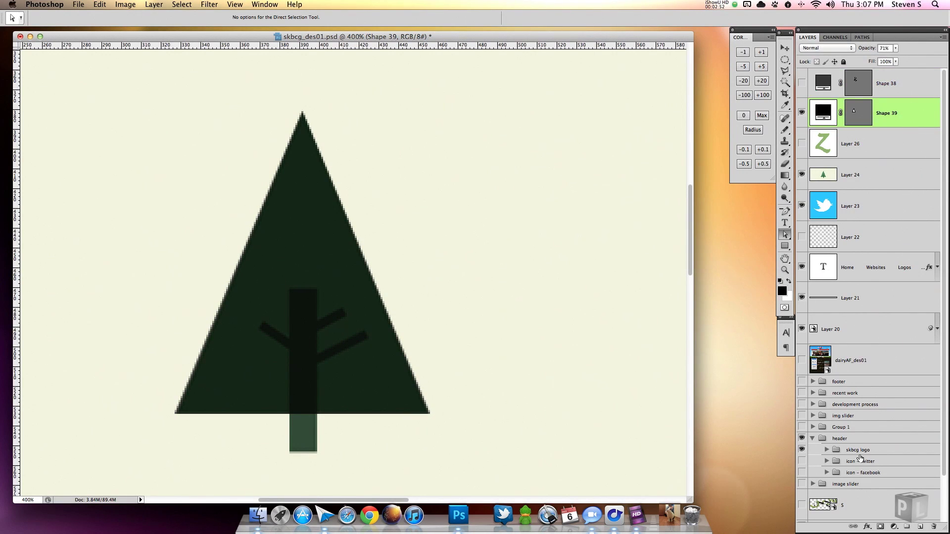
# Step: Draw a black rectangle over the tree trunk on a new layer
pyautogui.click(921, 526)
pyautogui.click(785, 248)
pyautogui.moveTo(312, 432)
pyautogui.mouseDown()
pyautogui.moveTo(318, 453)
pyautogui.moveTo(273, 462)
pyautogui.mouseUp()
pyautogui.click(786, 234)
# Step: Draw a branch bar inside the trunk's shape against the trunk's right side
pyautogui.click(785, 246)
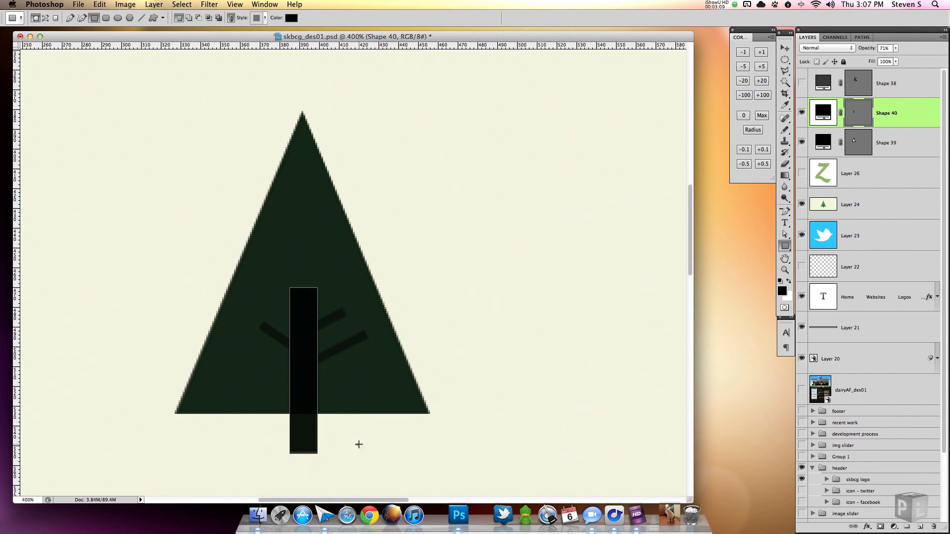
pyautogui.moveTo(357, 444); pyautogui.dragTo(426, 457)
pyautogui.press('a')
pyautogui.press('Delete')
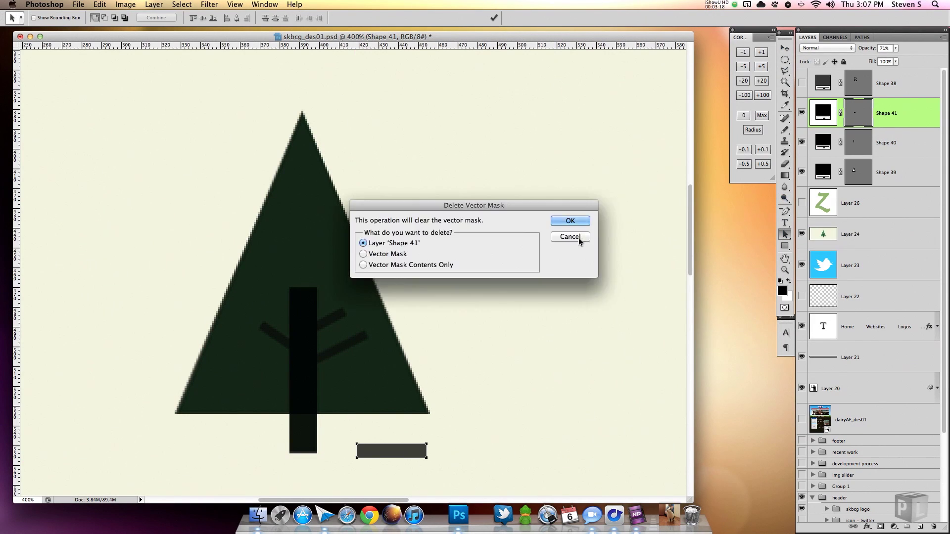
pyautogui.click(578, 236)
pyautogui.moveTo(372, 450); pyautogui.dragTo(317, 345)
pyautogui.scroll(3, 317, 345)
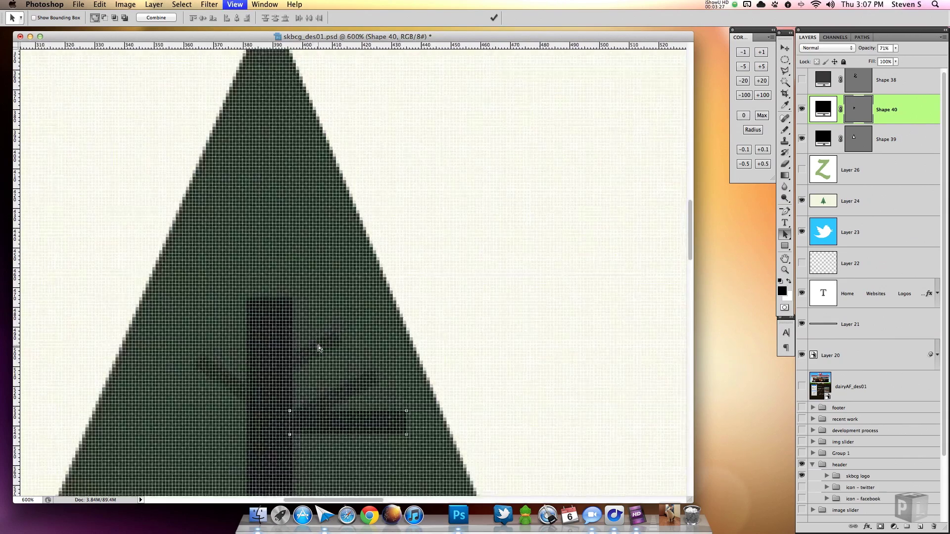
# Step: Rotate the branch bar to -30° so its end meets the trunk
pyautogui.hotkey('ctrl', 't')
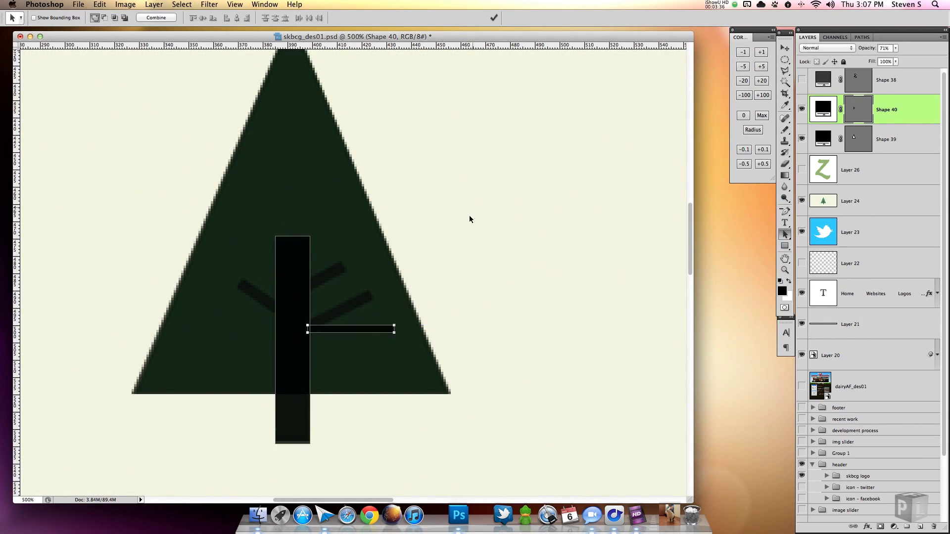
pyautogui.moveTo(403, 304)
pyautogui.mouseDown()
pyautogui.moveTo(383, 297)
pyautogui.moveTo(352, 308)
pyautogui.mouseUp()
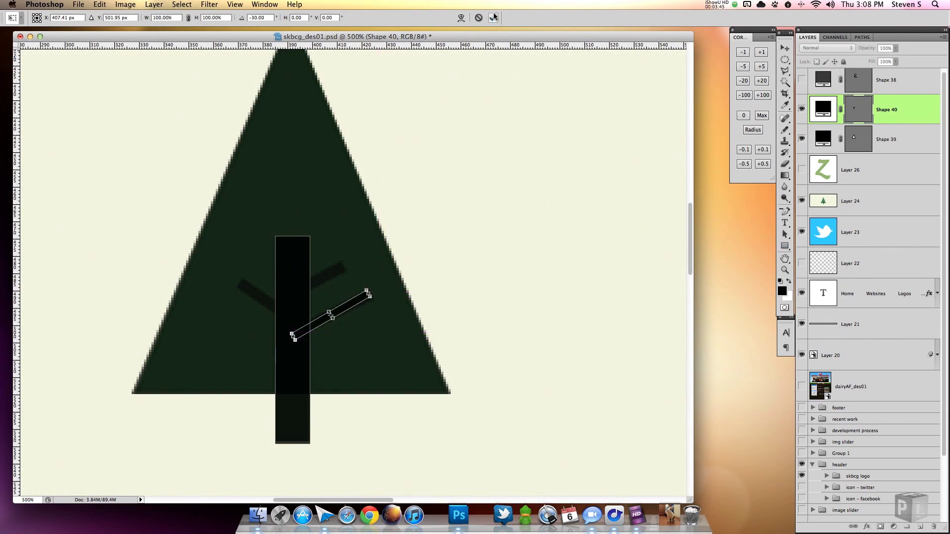
pyautogui.hotkey('ctrl', 'z')
pyautogui.hotkey('ctrl', '+')
pyautogui.hotkey('ctrl', '+')
pyautogui.hotkey('ctrl', '+')
pyautogui.hotkey('ctrl', '+')
pyautogui.hotkey('ctrl', 'z')
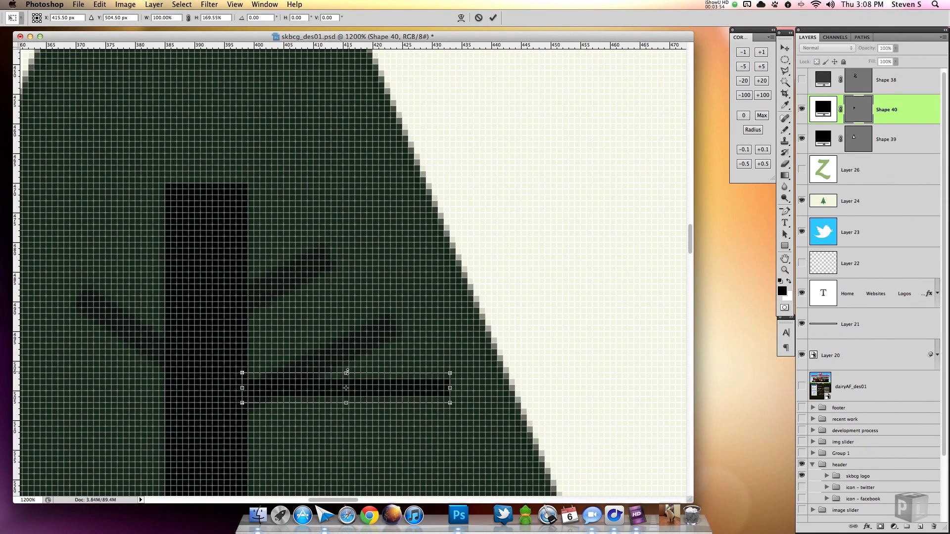
pyautogui.moveTo(478, 414); pyautogui.dragTo(438, 338)
pyautogui.moveTo(372, 357); pyautogui.dragTo(363, 346)
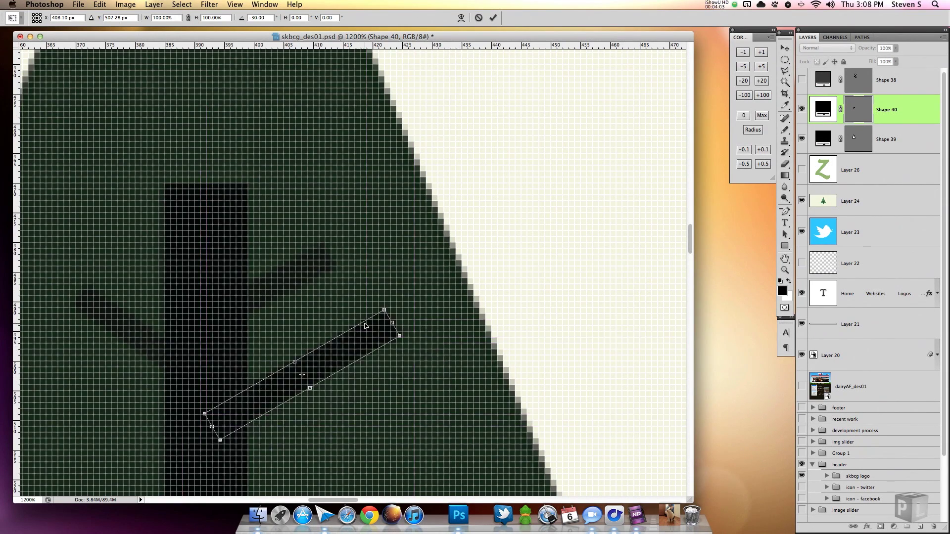
pyautogui.hotkey('ctrl', '-')
pyautogui.hotkey('ctrl', '-')
pyautogui.hotkey('ctrl', '-')
pyautogui.press('a')
pyautogui.press('Return')
# Step: Rotate the upper branch bar to a steep angle across the trunk
pyautogui.click(344, 269)
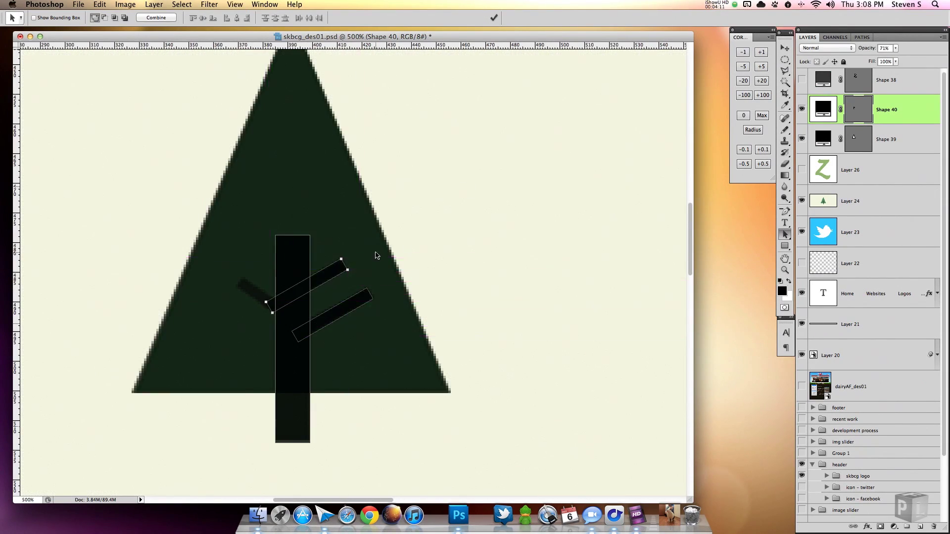
pyautogui.hotkey('shift', 'a')
pyautogui.moveTo(234, 430)
pyautogui.mouseDown()
pyautogui.moveTo(276, 295)
pyautogui.moveTo(292, 312)
pyautogui.mouseUp()
pyautogui.click(786, 234)
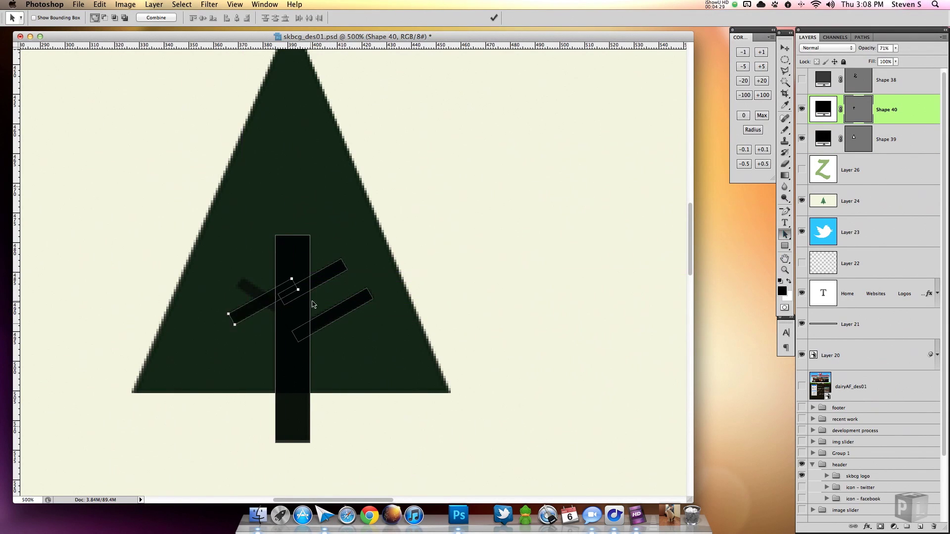
pyautogui.hotkey('ctrl', 't')
pyautogui.moveTo(315, 304); pyautogui.dragTo(280, 323)
pyautogui.press('Return')
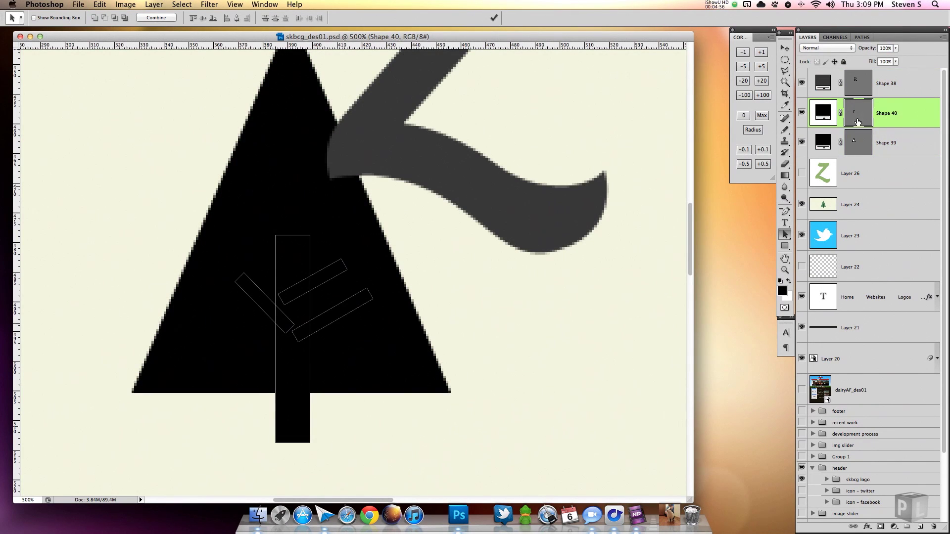
# Step: Draw a thin leg rectangle at the tree trunk's base
pyautogui.click(861, 145)
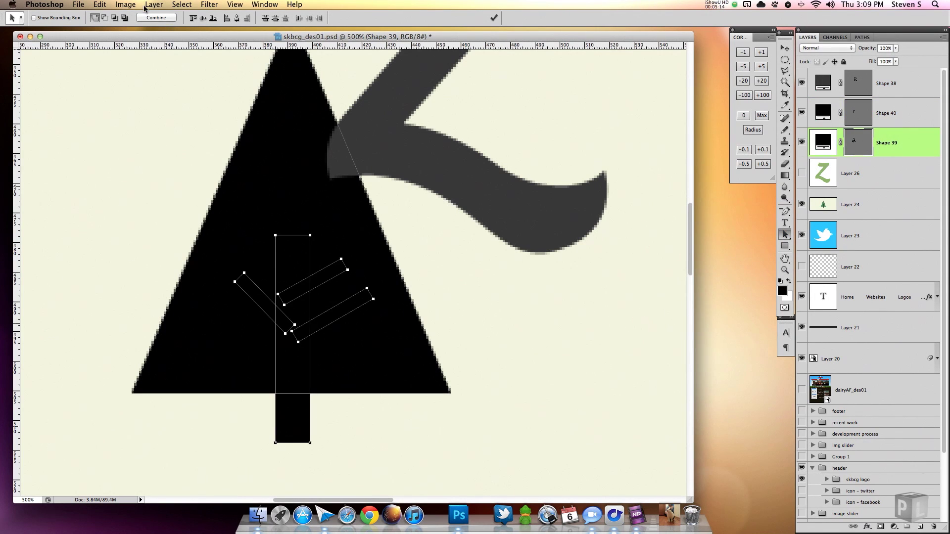
pyautogui.click(803, 111)
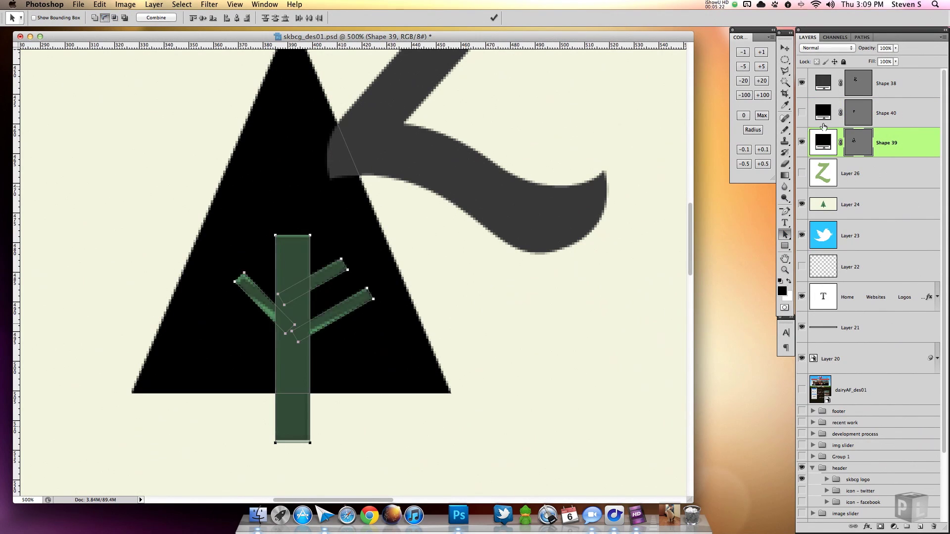
pyautogui.press('super+equal')
pyautogui.press('super+equal')
pyautogui.press('super+equal')
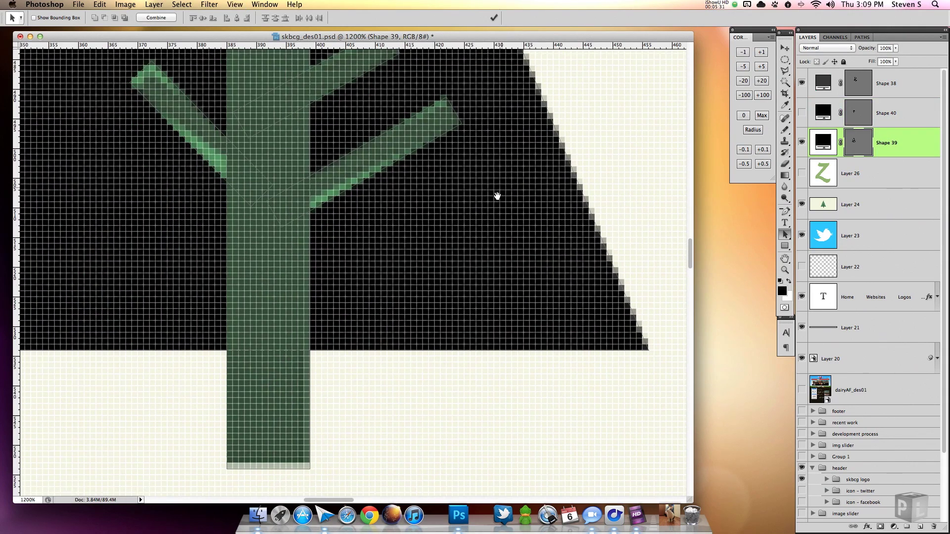
pyautogui.press('super+equal')
pyautogui.press('u')
pyautogui.moveTo(324, 475); pyautogui.dragTo(324, 457)
pyautogui.press('a')
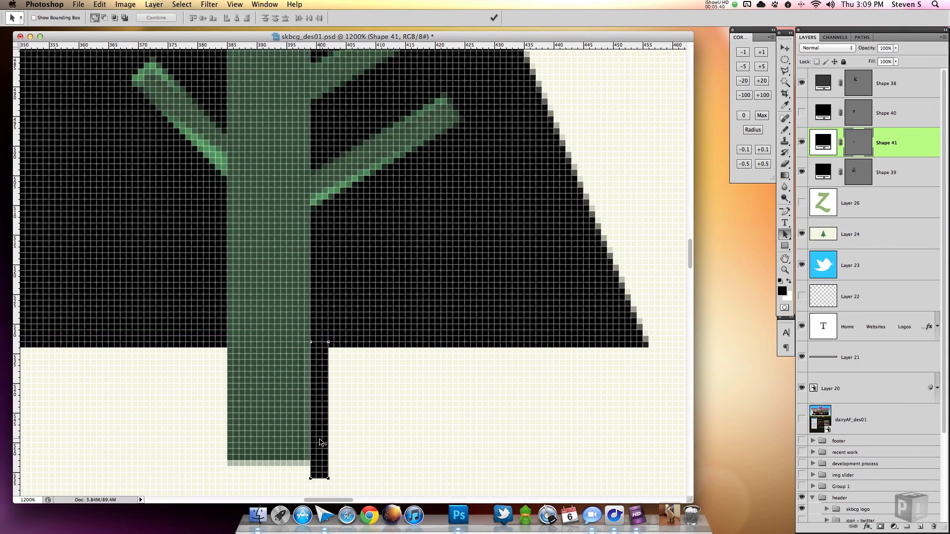
pyautogui.click(222, 443)
pyautogui.scroll(-5, 270, 440)
pyautogui.hscroll(-3, 269, 441)
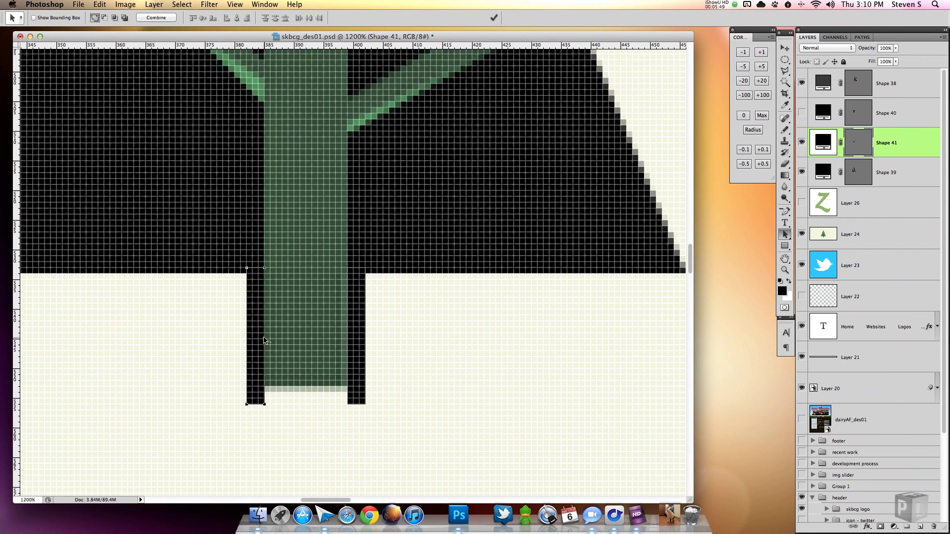
# Step: Rotate a copy of the leg into a horizontal bar fitted beneath the trunk
pyautogui.moveTo(278, 342); pyautogui.dragTo(308, 342)
pyautogui.press('super+t')
pyautogui.moveTo(311, 416); pyautogui.dragTo(238, 349)
pyautogui.moveTo(297, 339); pyautogui.dragTo(310, 395)
pyautogui.press('Return')
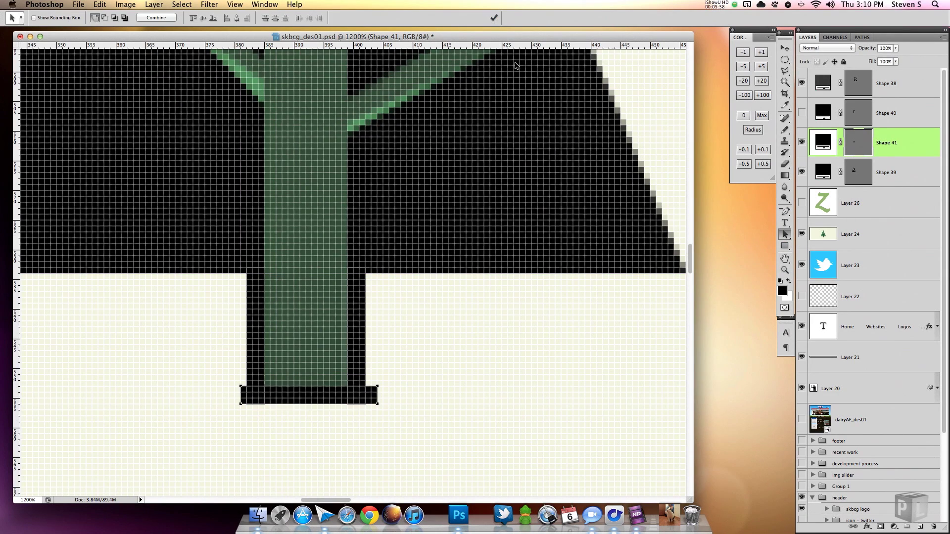
pyautogui.moveTo(786, 235); pyautogui.dragTo(823, 245)
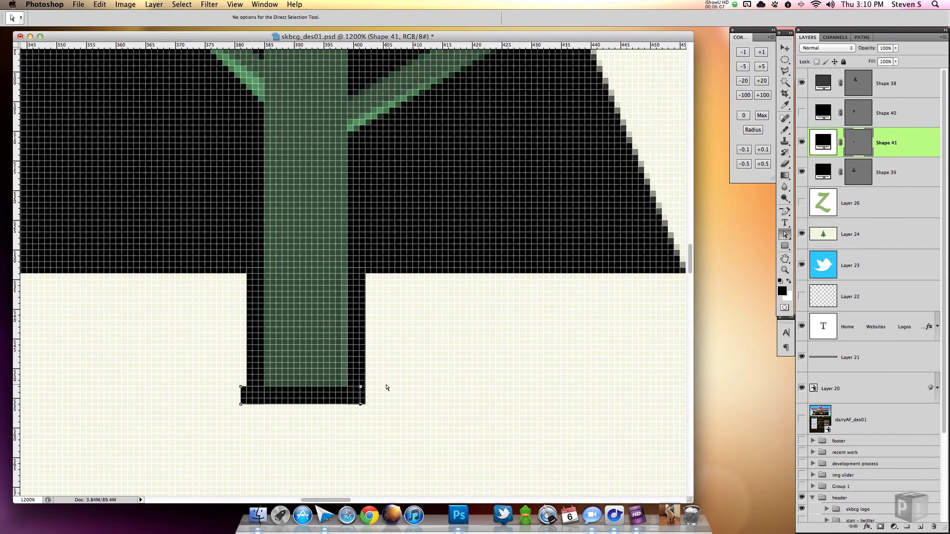
pyautogui.press('super+minus')
pyautogui.press('super+minus')
pyautogui.press('super+minus')
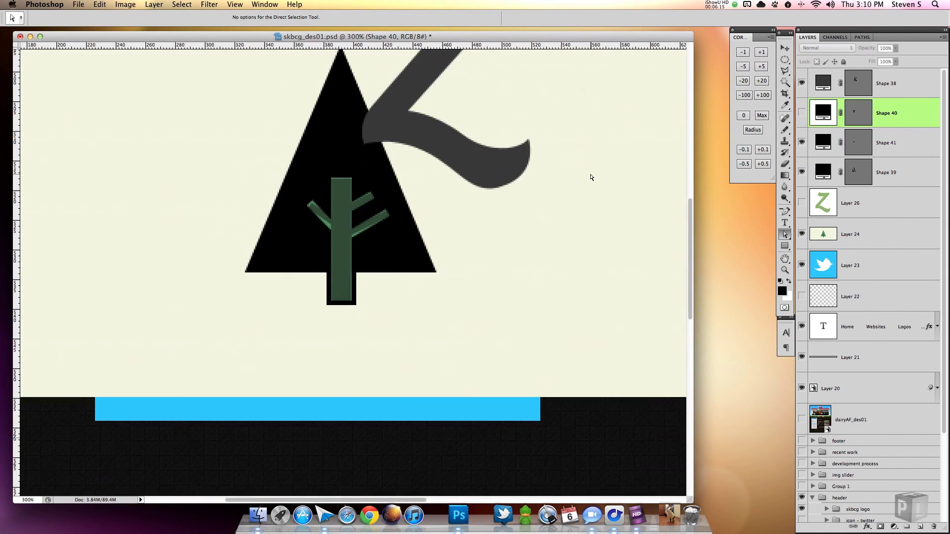
pyautogui.click(803, 113)
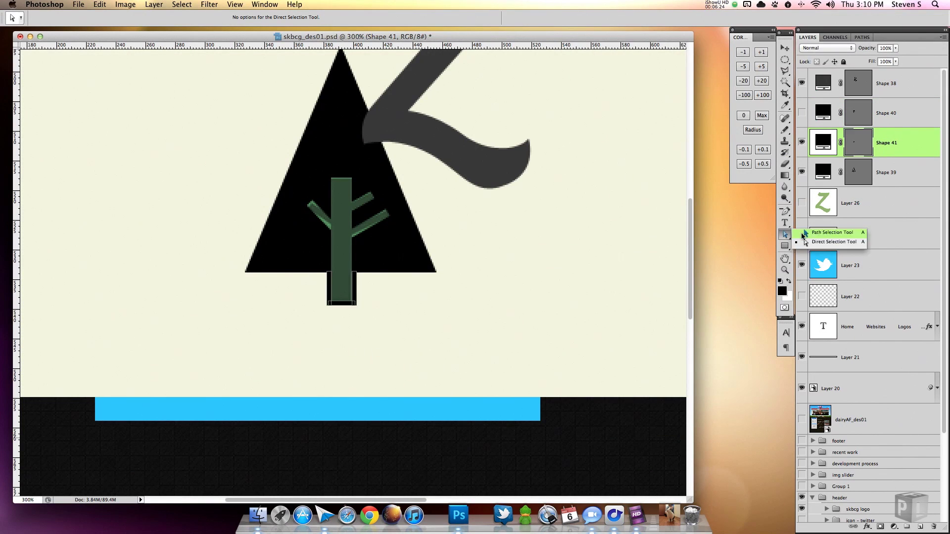
# Step: Delete the base bar and branch layers, undo the deletions, and hide the tree and Z
pyautogui.keyDown('alt'); pyautogui.click(785, 235); pyautogui.keyUp('alt')
pyautogui.click(802, 142)
pyautogui.click(854, 172)
pyautogui.moveTo(833, 144); pyautogui.dragTo(933, 526)
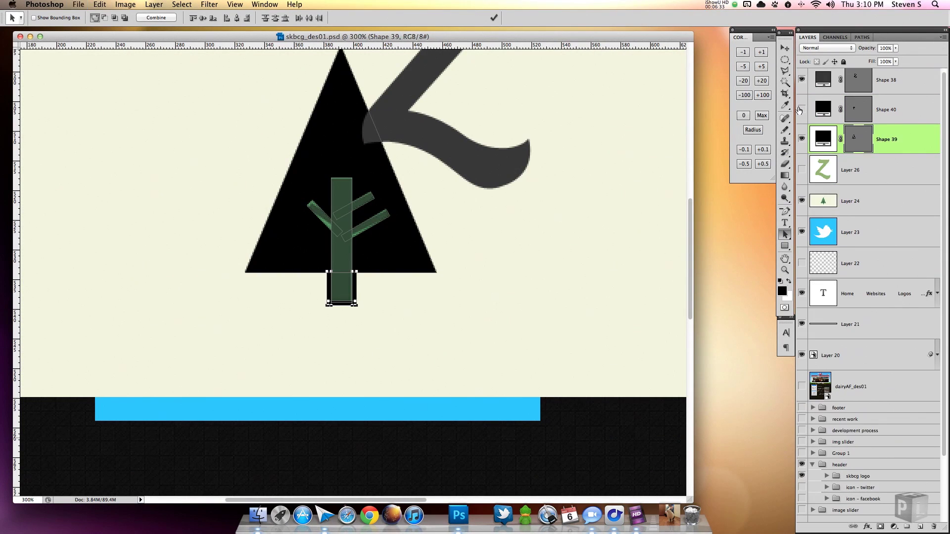
pyautogui.moveTo(823, 110); pyautogui.dragTo(931, 526)
pyautogui.hotkey('ctrl', 'alt', 'z')
pyautogui.hotkey('ctrl', 'alt', 'z')
pyautogui.hotkey('ctrl', 'alt', 'z')
pyautogui.hotkey('ctrl', 'alt', 'z')
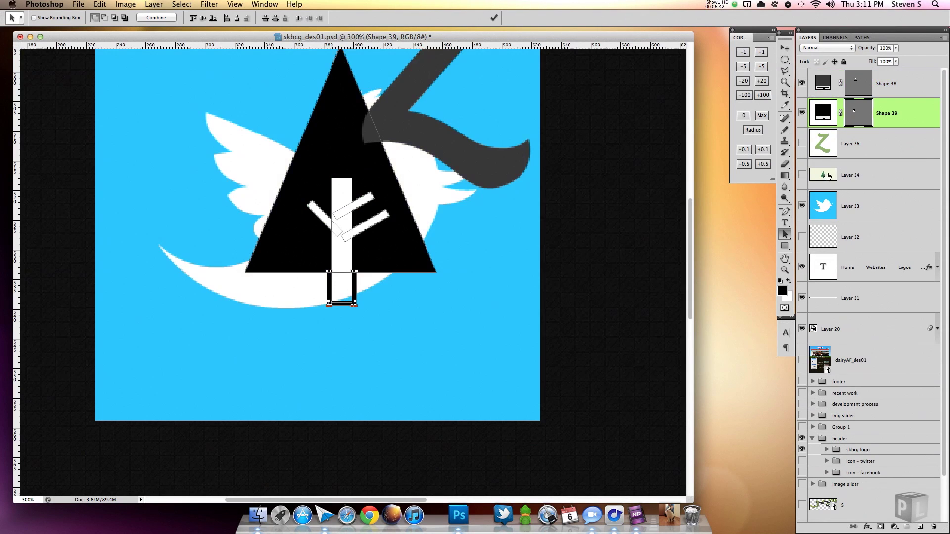
pyautogui.hotkey('ctrl', 'alt', 'z')
pyautogui.hotkey('ctrl', 'alt', 'z')
pyautogui.hotkey('ctrl', 'alt', 'z')
pyautogui.press('F12')
pyautogui.scroll(-3, 541, 223)
pyautogui.hscroll(-3, 540, 223)
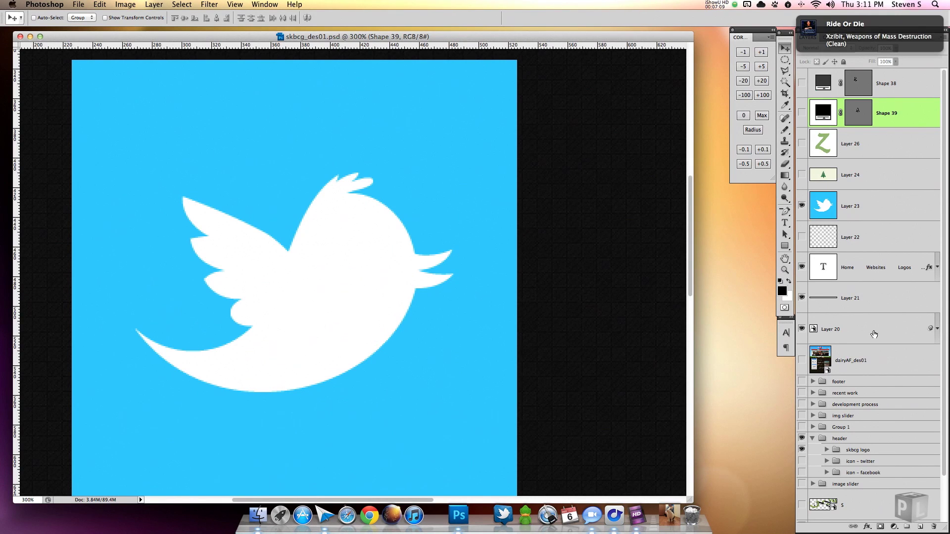
# Step: Draw a translucent trial ellipse sized to the Twitter bird's body
pyautogui.click(919, 526)
pyautogui.moveTo(785, 246); pyautogui.dragTo(817, 263)
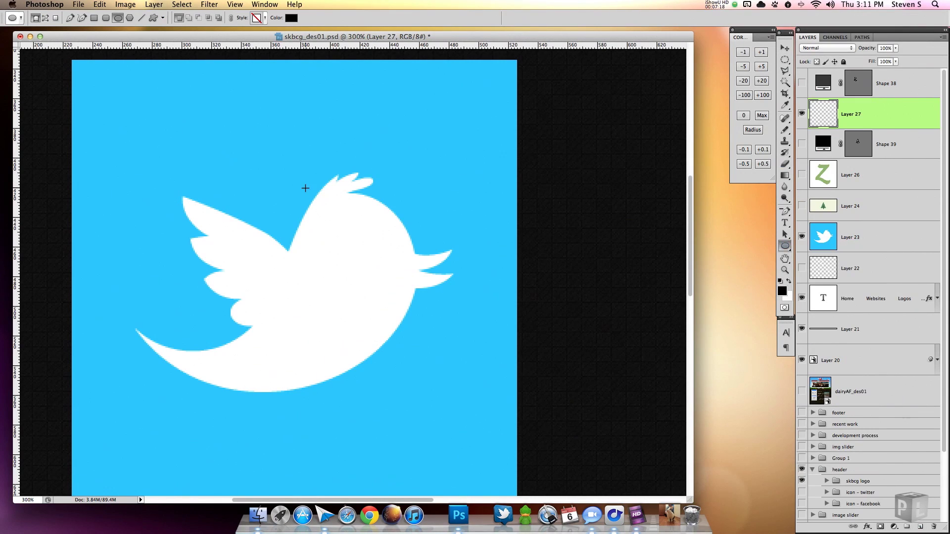
pyautogui.moveTo(304, 189); pyautogui.dragTo(414, 352)
pyautogui.press('5')
pyautogui.press('super+t')
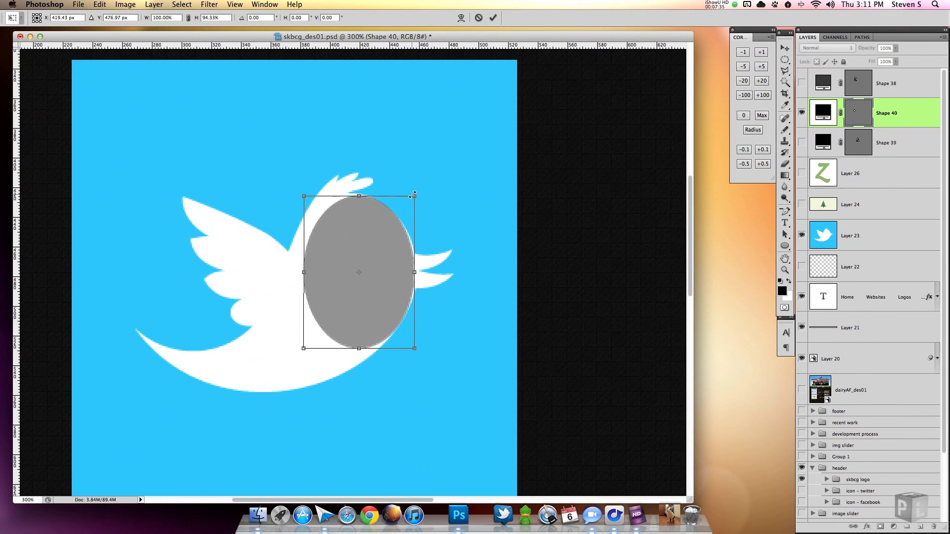
pyautogui.click(784, 212)
pyautogui.click(557, 174)
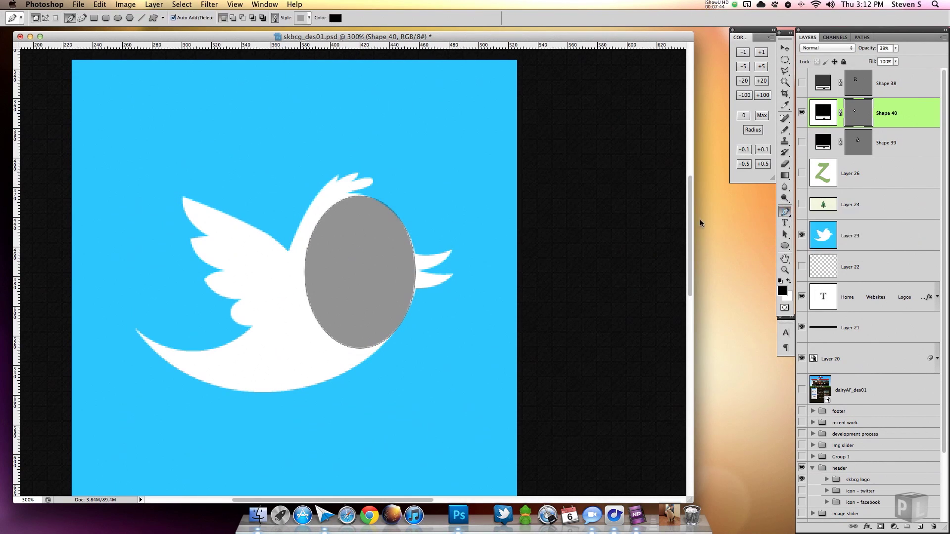
pyautogui.press('super+equal')
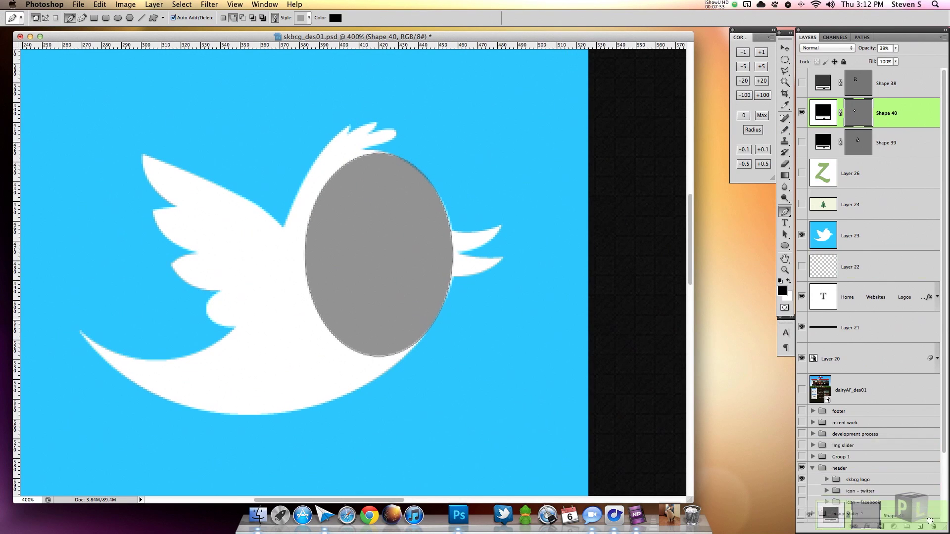
# Step: Draw a larger 42%-opacity ellipse over the bird's body and resize it to fit
pyautogui.moveTo(910, 122); pyautogui.dragTo(934, 526)
pyautogui.press('u')
pyautogui.moveTo(97, 118); pyautogui.dragTo(434, 396)
pyautogui.press('4')
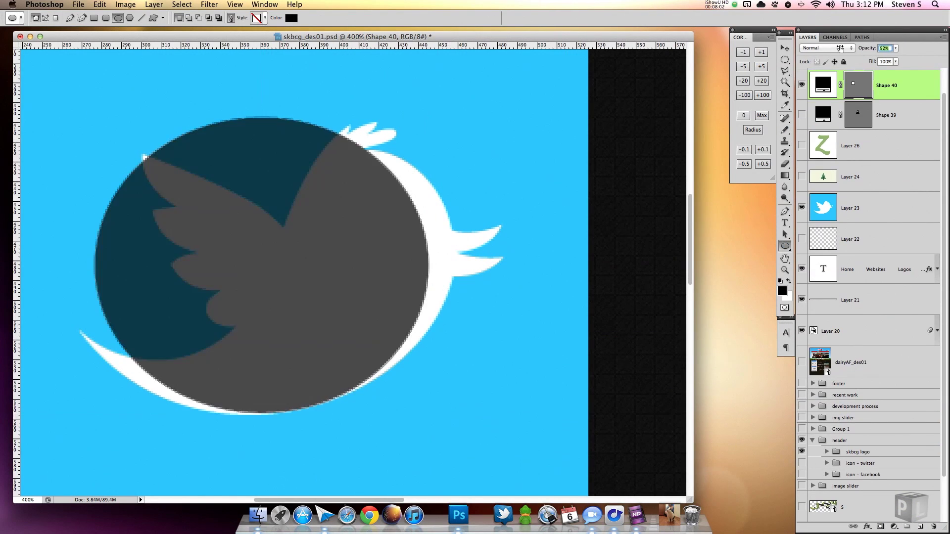
pyautogui.press('2')
pyautogui.press('v')
pyautogui.moveTo(306, 265); pyautogui.dragTo(331, 252)
pyautogui.press('super+t')
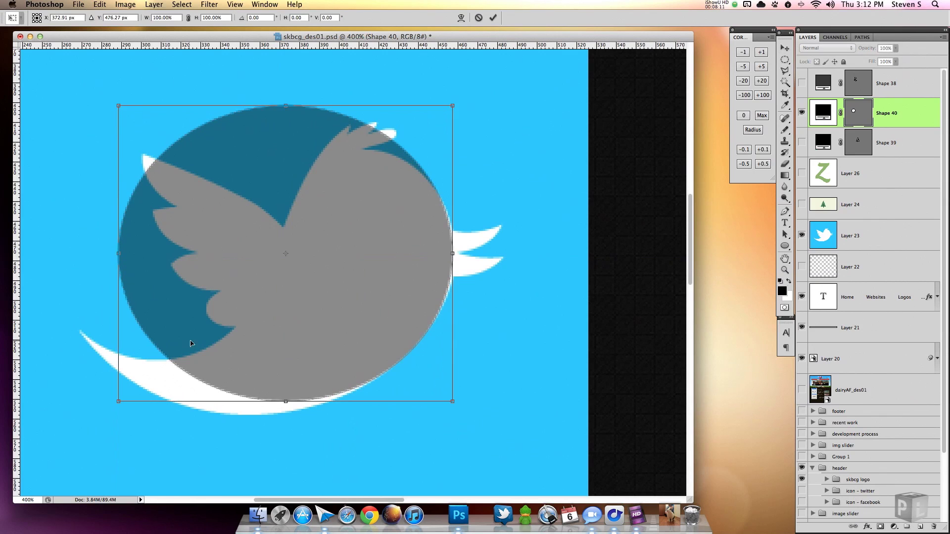
pyautogui.moveTo(116, 396); pyautogui.dragTo(67, 417)
pyautogui.moveTo(385, 102); pyautogui.dragTo(456, 288)
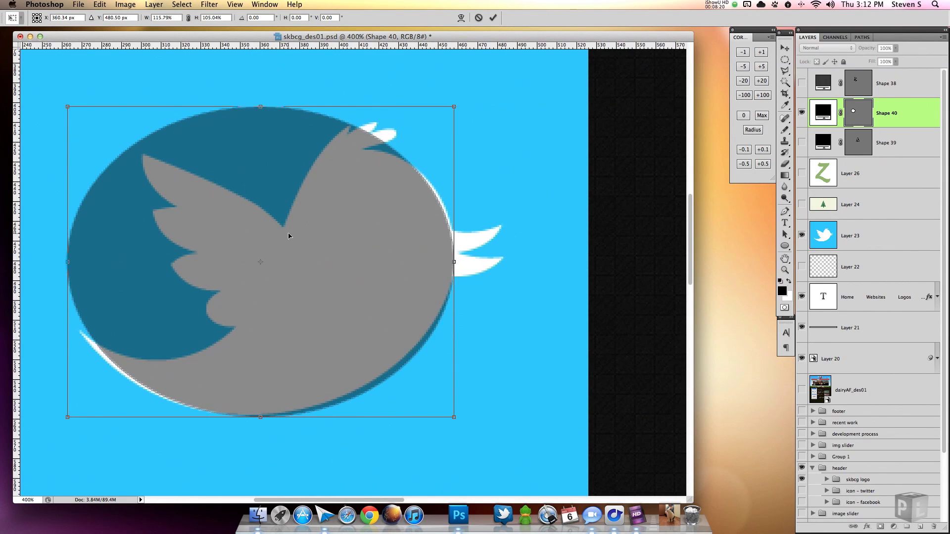
pyautogui.press('Return')
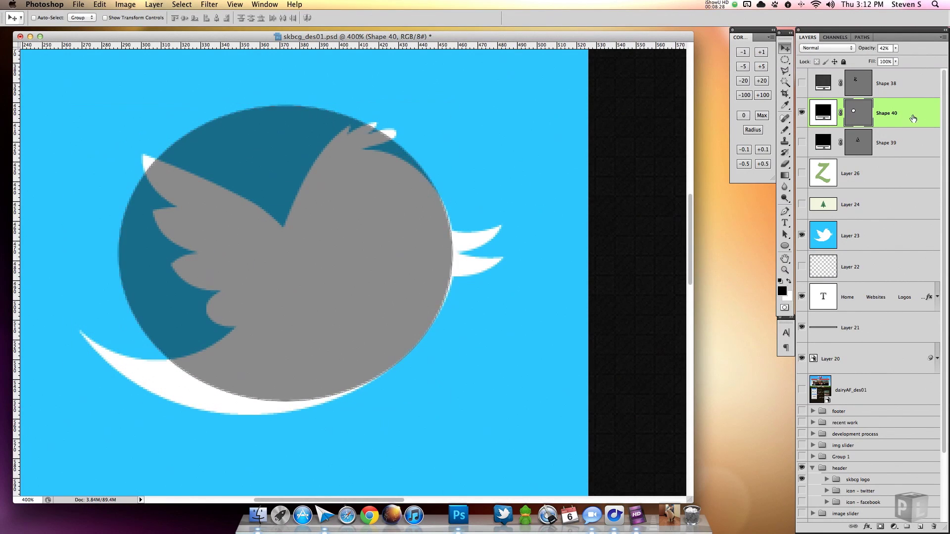
# Step: Delete the trial ellipse and switch to the Pen tool
pyautogui.press('Delete')
pyautogui.click(547, 176)
pyautogui.press('p')
# Step: Trace the bird's head, back and belly down to a sharp tail tip
pyautogui.click(363, 149)
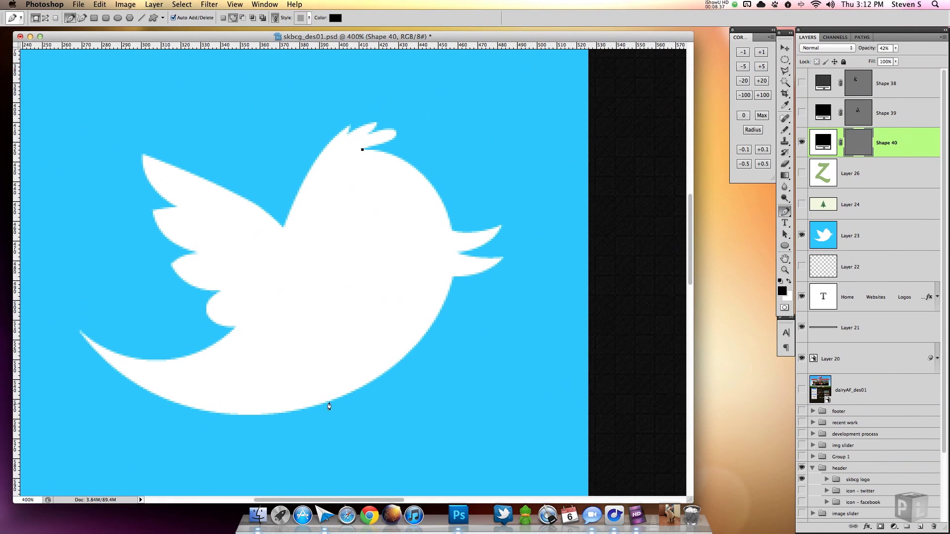
pyautogui.moveTo(454, 252); pyautogui.dragTo(445, 287)
pyautogui.moveTo(462, 359); pyautogui.dragTo(461, 355)
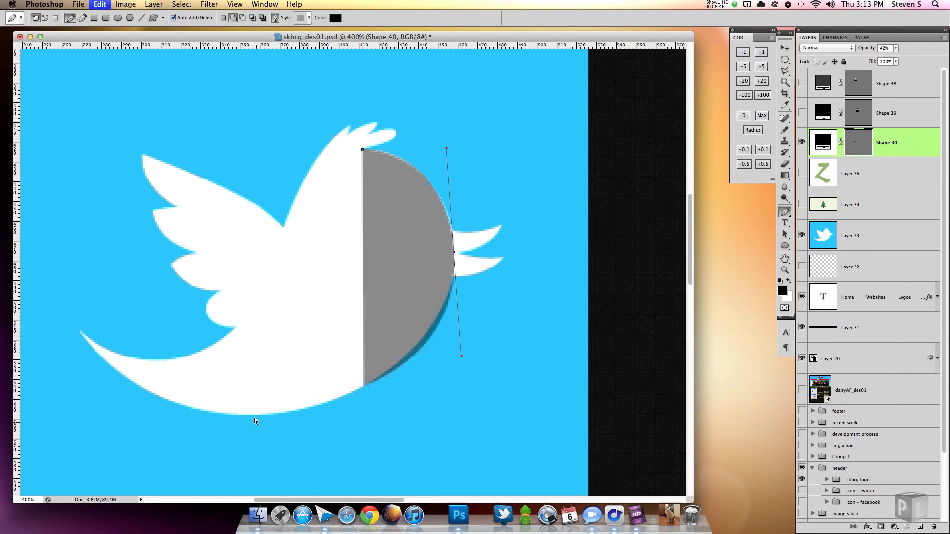
pyautogui.press('super+z')
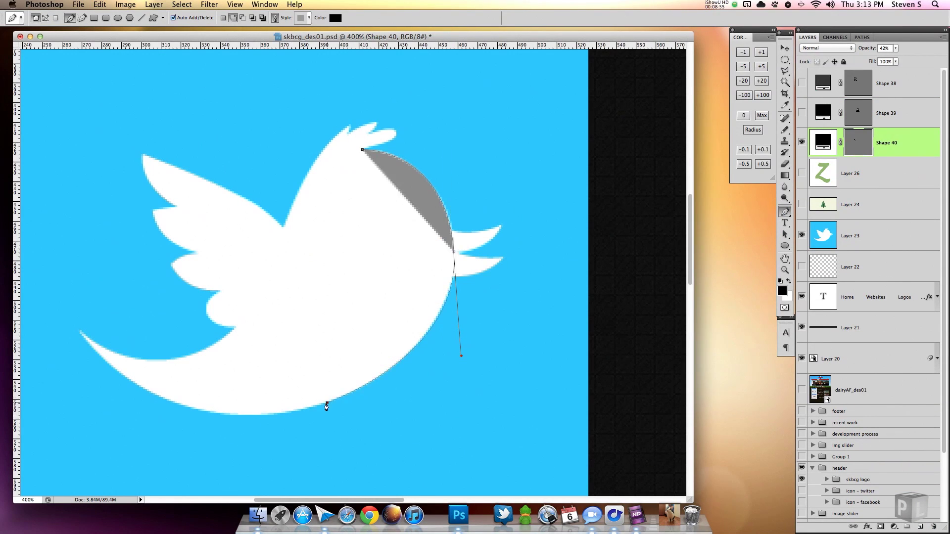
pyautogui.moveTo(327, 404); pyautogui.dragTo(313, 408)
pyautogui.moveTo(45, 236); pyautogui.dragTo(32, 213)
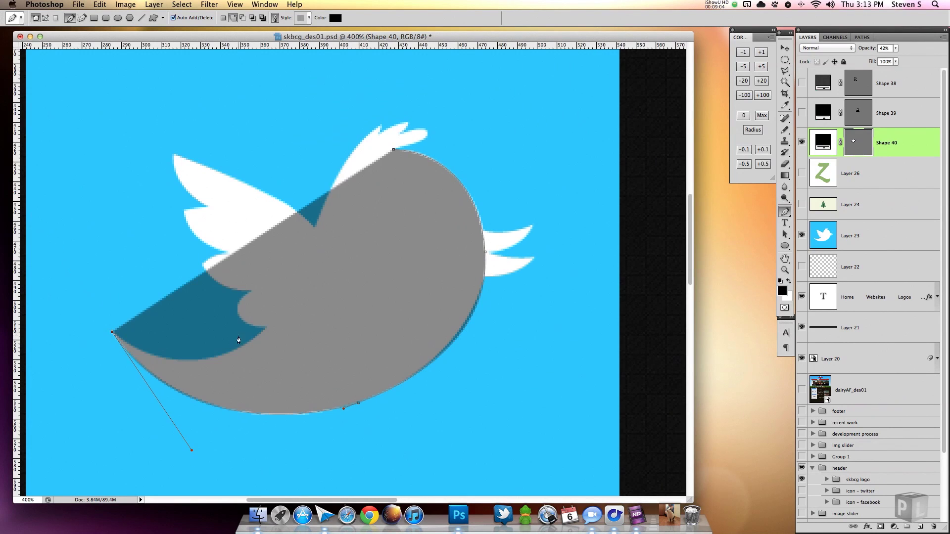
pyautogui.keyDown('alt'); pyautogui.click(266, 326); pyautogui.keyUp('alt')
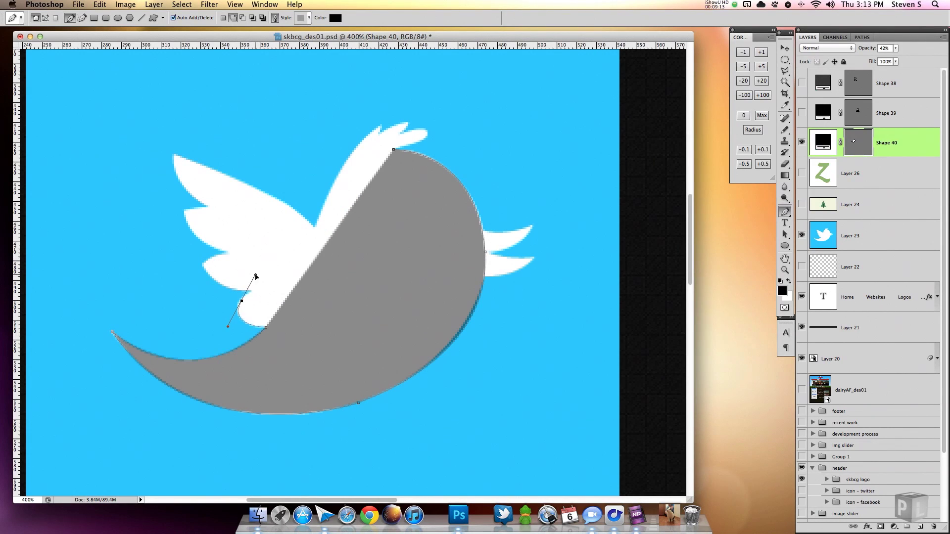
# Step: Outline the wing feathers and head tufts to close the body, then begin the beak shape
pyautogui.click(252, 291)
pyautogui.moveTo(190, 238); pyautogui.dragTo(192, 234)
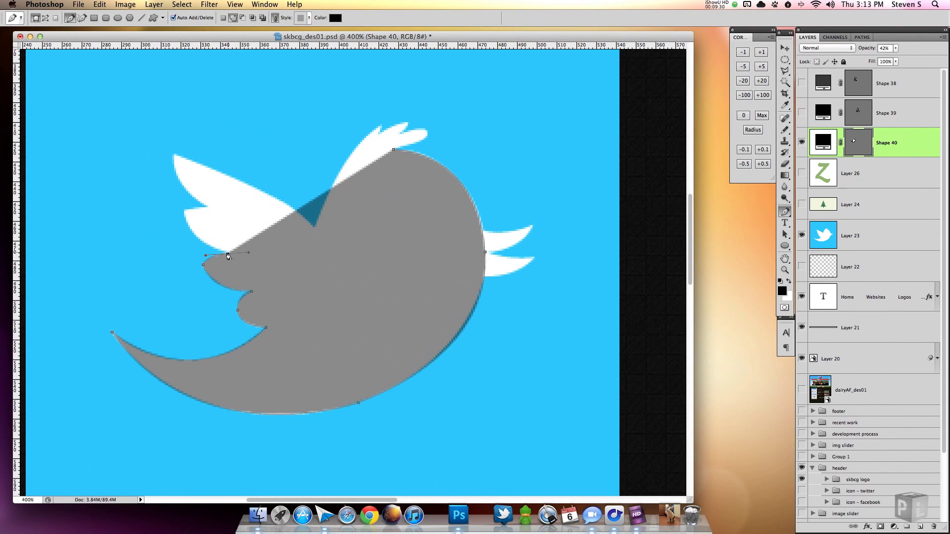
pyautogui.keyDown('alt'); pyautogui.click(185, 211); pyautogui.keyUp('alt')
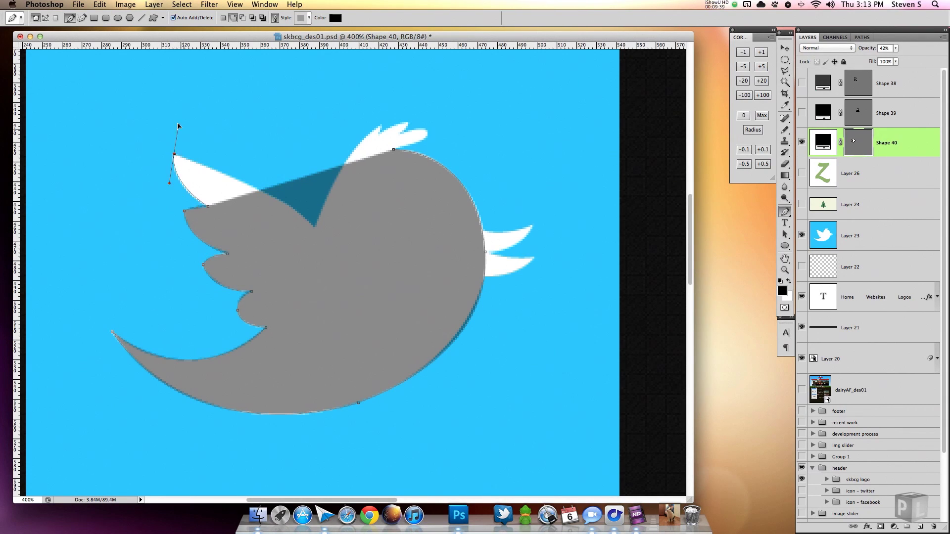
pyautogui.keyDown('alt'); pyautogui.click(175, 155); pyautogui.keyUp('alt')
pyautogui.moveTo(332, 253); pyautogui.dragTo(338, 264)
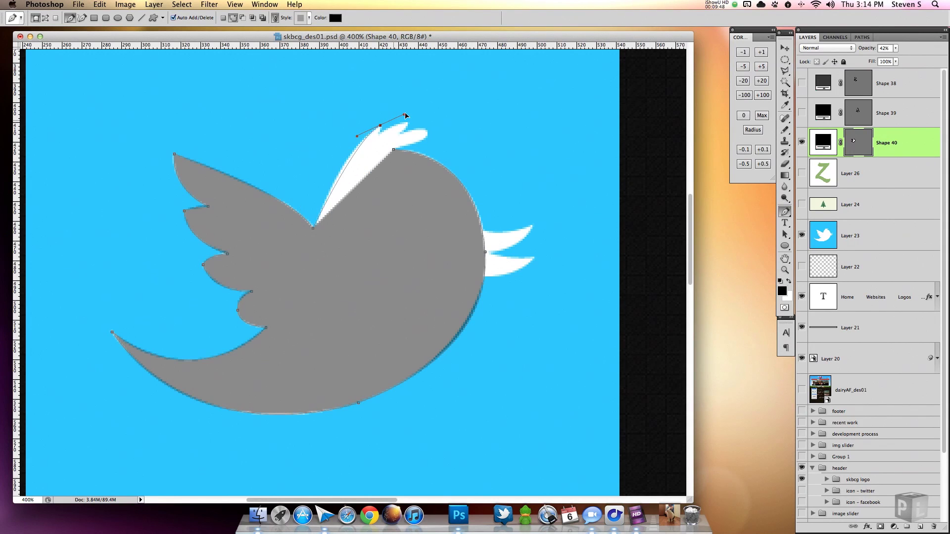
pyautogui.moveTo(406, 116); pyautogui.dragTo(379, 138)
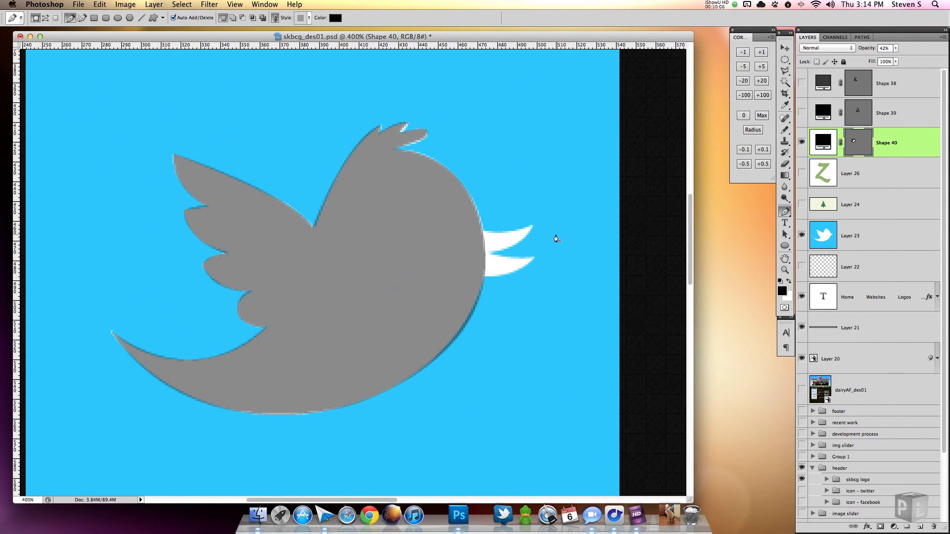
pyautogui.click(532, 231)
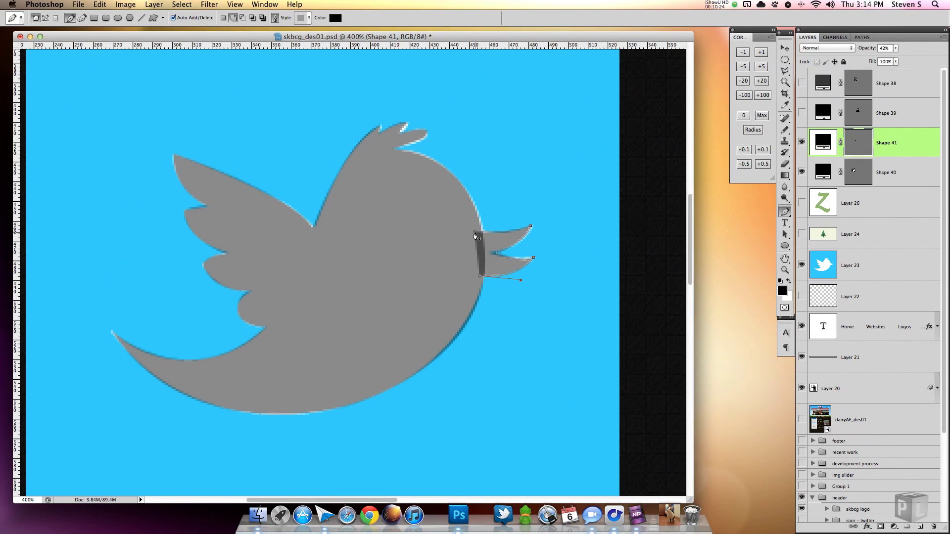
# Step: Combine the beak shape into the bird shape and set it to 100% opacity
pyautogui.press('a')
pyautogui.press('super+e')
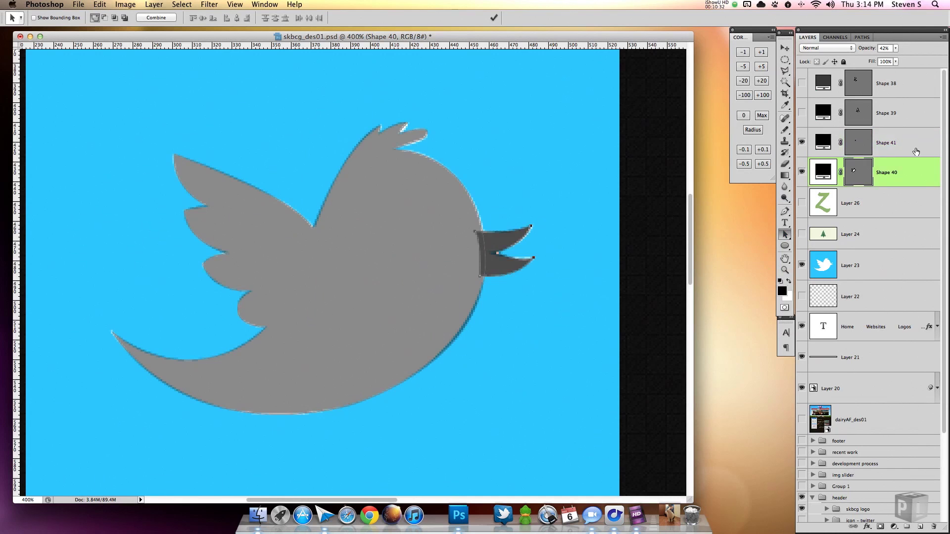
pyautogui.press('0')
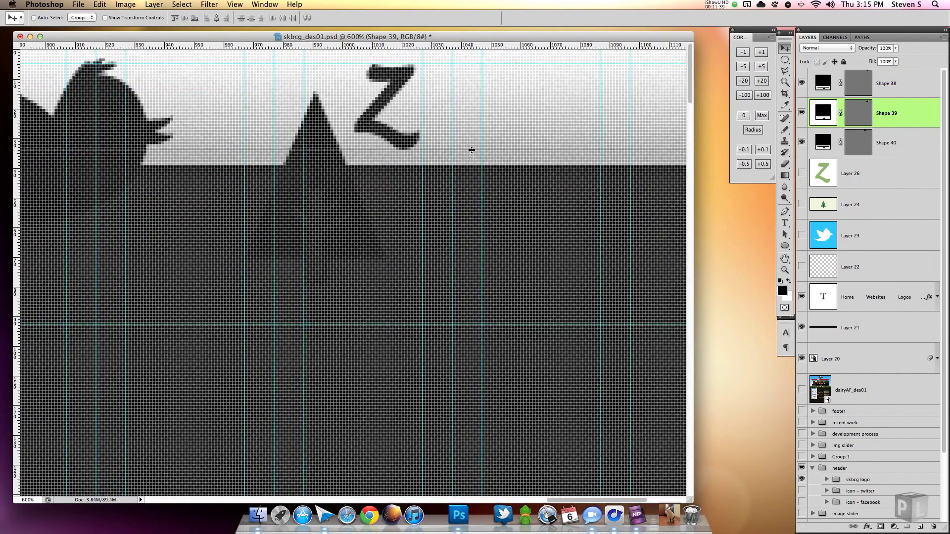
# Step: Scale the tree to about 44% and place it right of the Z
pyautogui.moveTo(389, 159); pyautogui.dragTo(454, 146)
pyautogui.hotkey('ctrl', 't')
pyautogui.moveTo(410, 206); pyautogui.dragTo(382, 152)
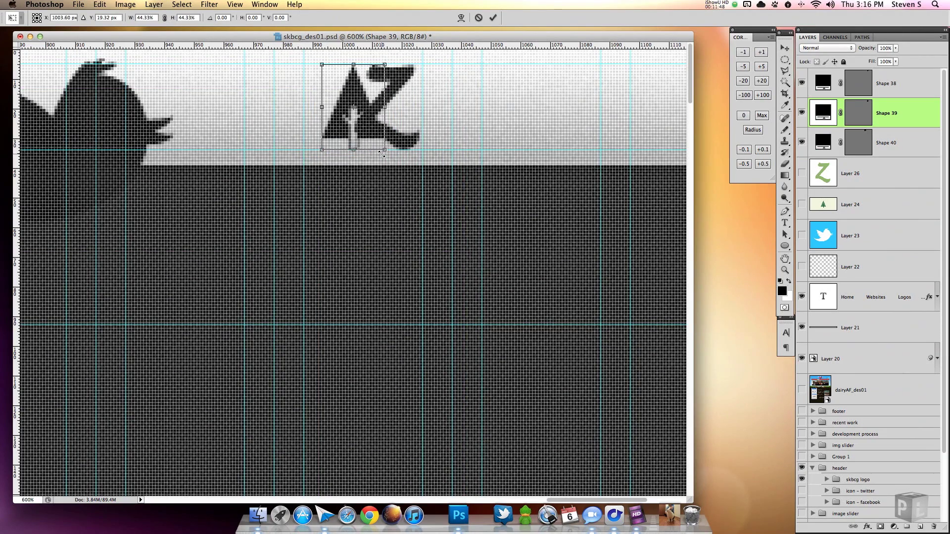
pyautogui.press('Return')
pyautogui.moveTo(352, 112); pyautogui.dragTo(480, 112)
# Step: Scale the bird to about 68% and line up bird, tree and Z in a row
pyautogui.moveTo(112, 111); pyautogui.dragTo(296, 112)
pyautogui.hotkey('ctrl', 't')
pyautogui.moveTo(409, 171); pyautogui.dragTo(317, 137)
pyautogui.click(494, 20)
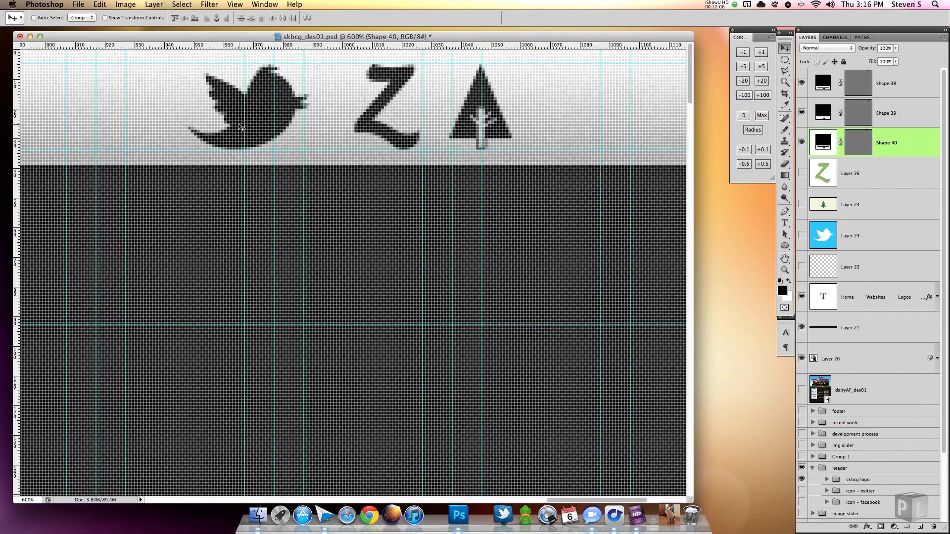
pyautogui.moveTo(240, 126); pyautogui.dragTo(245, 126)
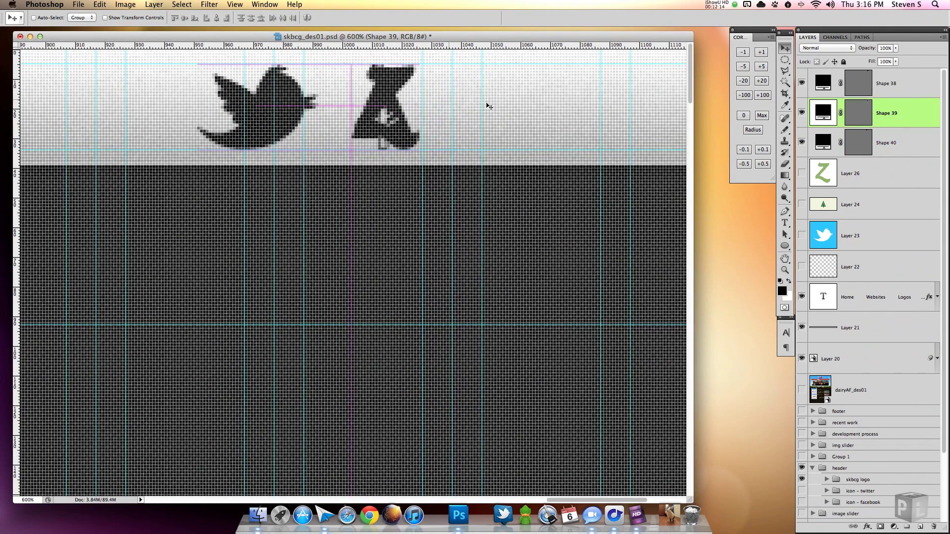
pyautogui.moveTo(481, 111)
pyautogui.mouseDown()
pyautogui.moveTo(376, 111)
pyautogui.moveTo(495, 111)
pyautogui.mouseUp()
pyautogui.keyDown('ctrl'); pyautogui.keyDown('shift'); pyautogui.click(377, 111); pyautogui.keyUp('shift'); pyautogui.keyUp('ctrl')
pyautogui.click(895, 112)
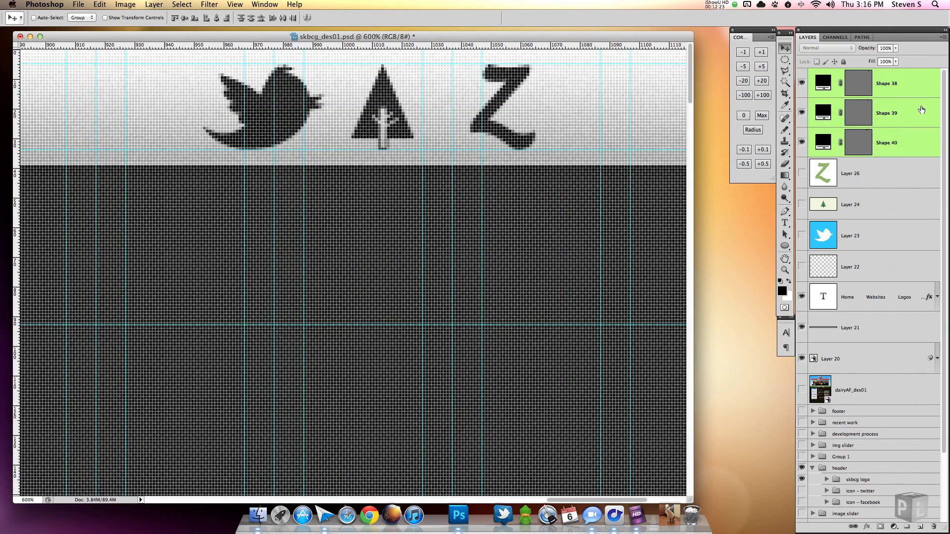
# Step: Add a dark grey drop shadow to Shape 38 and adjust its distance
pyautogui.hotkey('ctrl', '-')
pyautogui.hotkey('ctrl', '-')
pyautogui.hotkey('ctrl', '-')
pyautogui.hotkey('ctrl', '-')
pyautogui.doubleClick(916, 92)
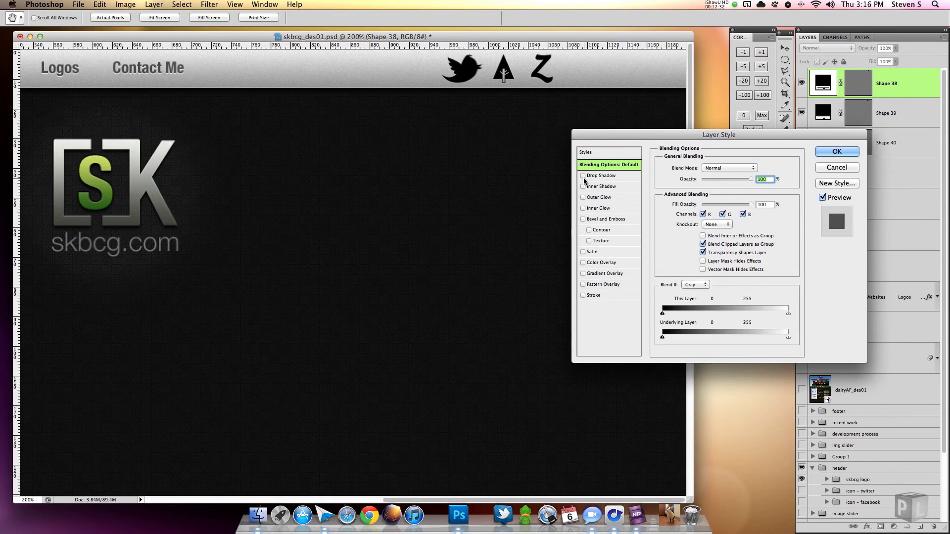
pyautogui.click(601, 176)
pyautogui.click(756, 168)
pyautogui.click(651, 144)
pyautogui.click(854, 116)
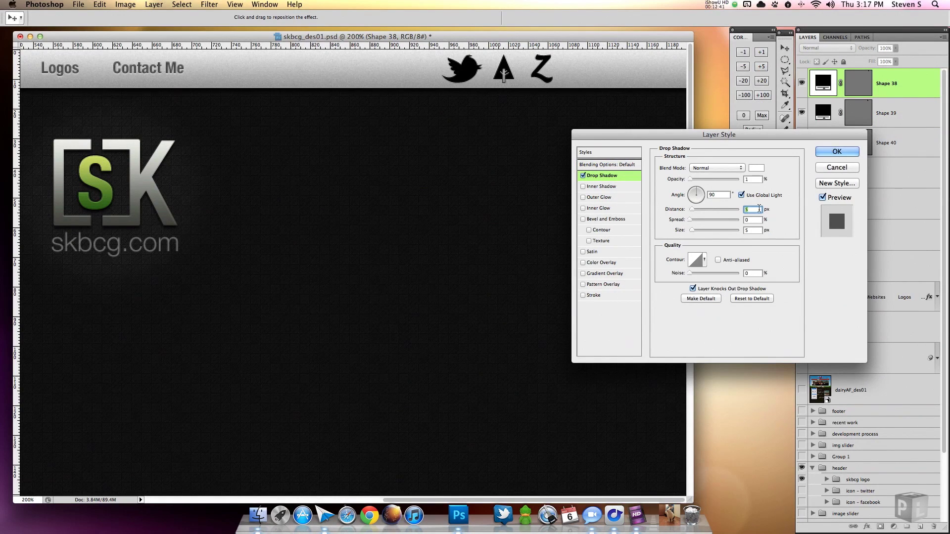
pyautogui.click(756, 168)
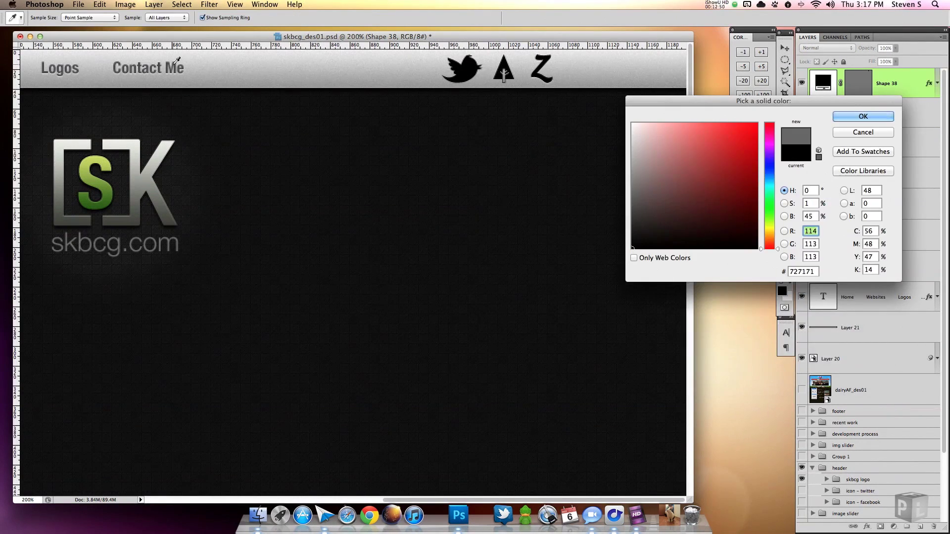
pyautogui.click(635, 230)
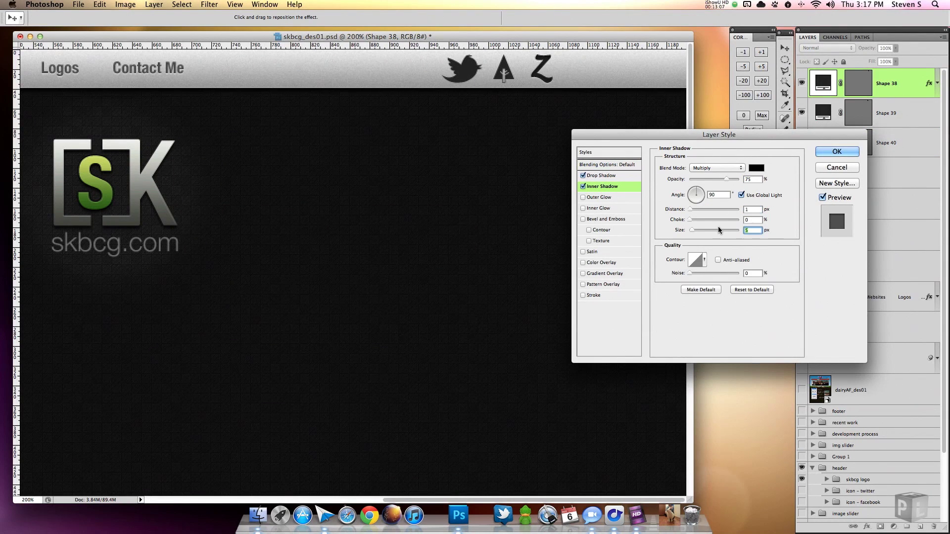
# Step: Add a Normal-blend inner shadow with size 0 and full opacity to Shape 38
pyautogui.moveTo(692, 230); pyautogui.dragTo(687, 230)
pyautogui.click(717, 168)
pyautogui.click(737, 154)
pyautogui.moveTo(726, 179); pyautogui.dragTo(740, 179)
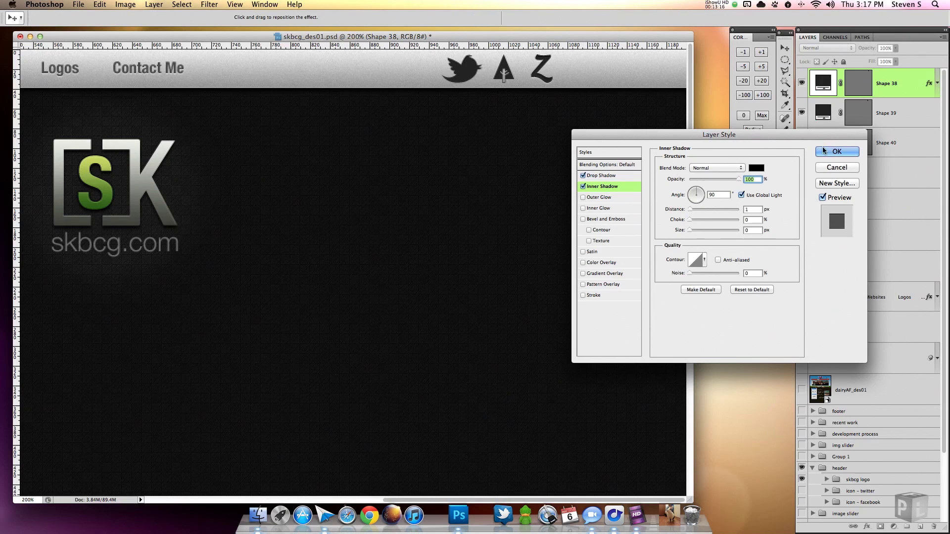
pyautogui.click(823, 152)
# Step: Copy the shadow style to the other icon layers and show the layout guides
pyautogui.keyDown('shift'); pyautogui.click(903, 143); pyautogui.keyUp('shift')
pyautogui.hotkey('ctrl', '1')
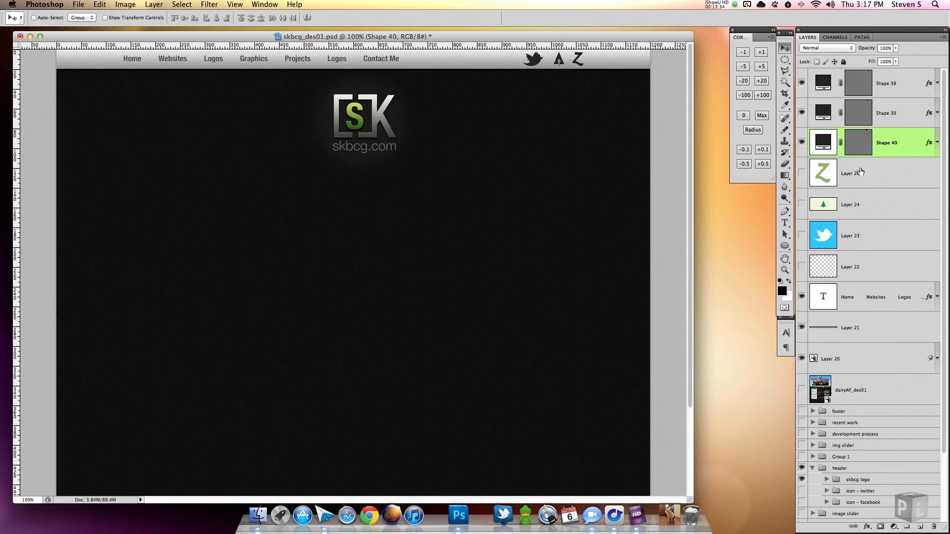
pyautogui.keyDown('ctrl'); pyautogui.click(902, 143); pyautogui.keyUp('ctrl')
pyautogui.hotkey('ctrl', 'z')
pyautogui.hotkey('ctrl', ';')
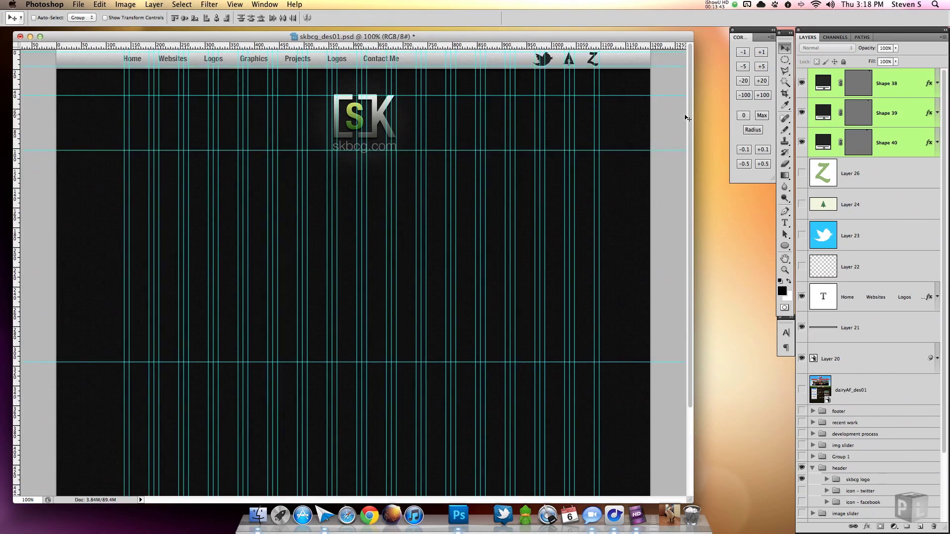